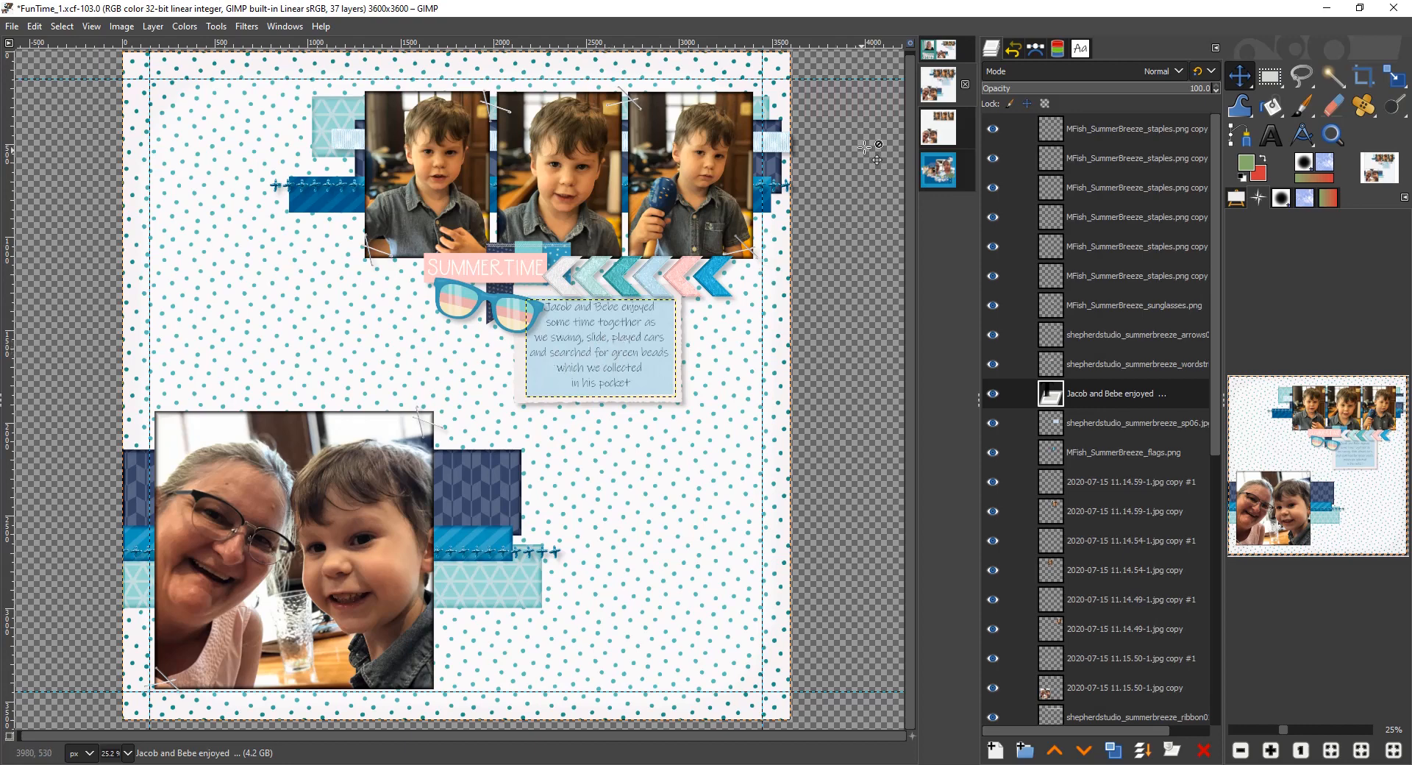
# Show the full-page navy, bright blue and light teal patterned paper layers in the layout with the photos
pyautogui.click(950, 132)
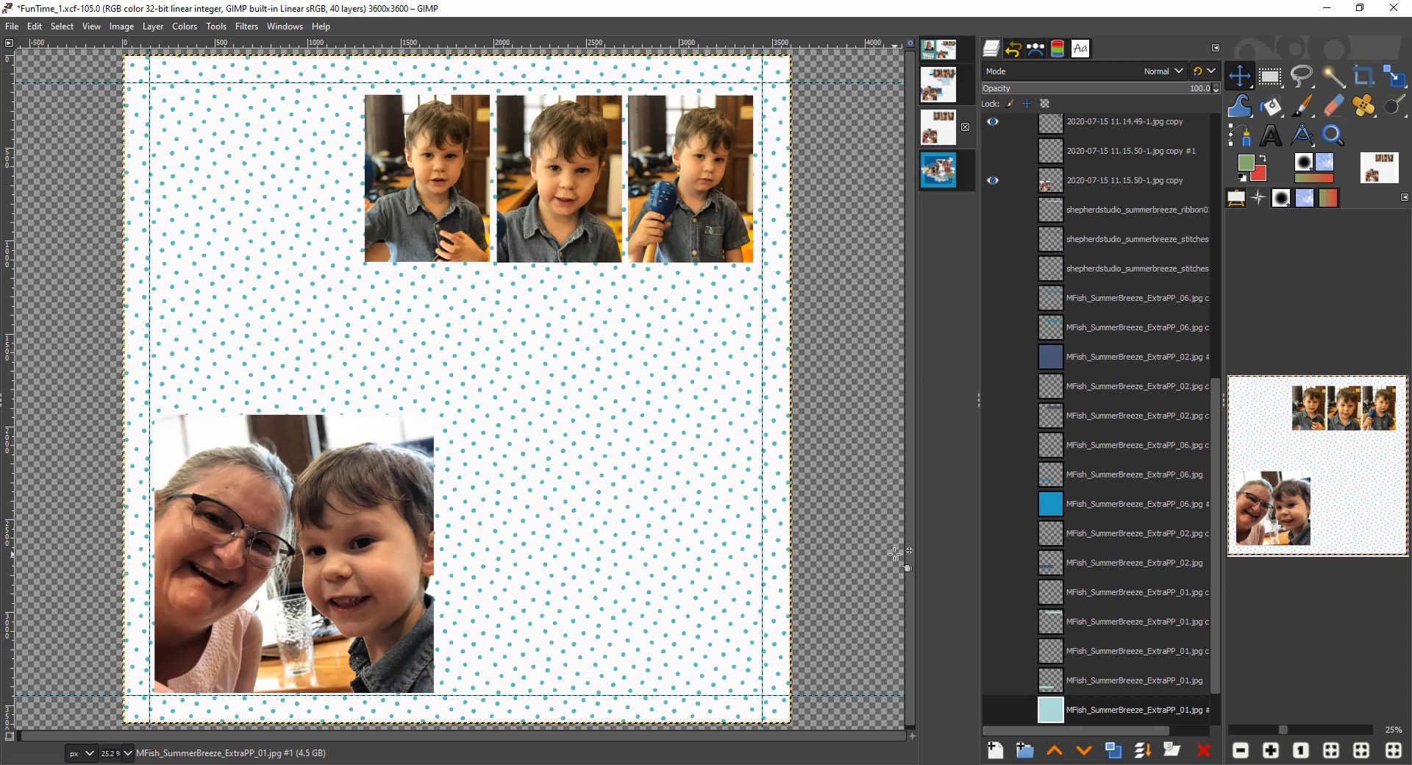
pyautogui.click(992, 357)
pyautogui.click(994, 699)
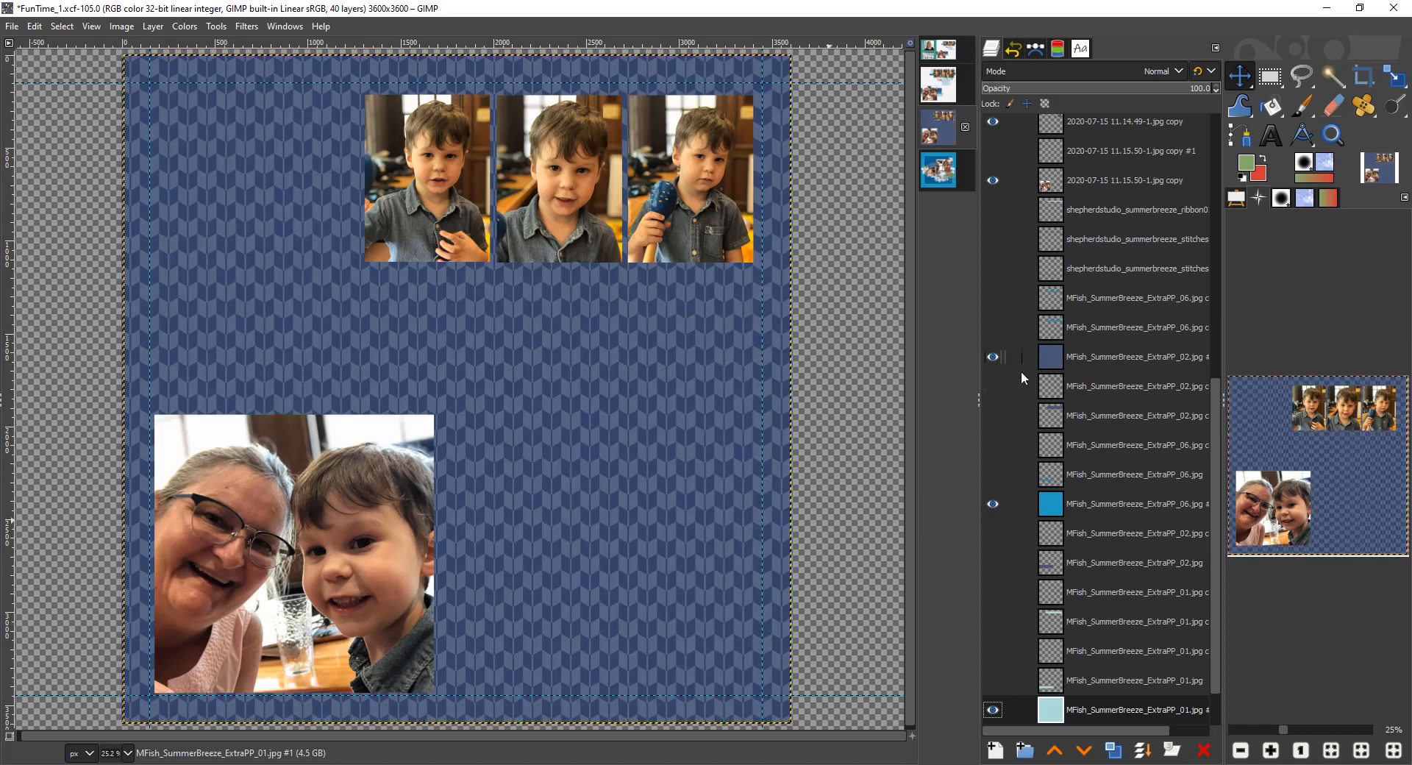
# Duplicate the full-page ExtraPP_02, ExtraPP_06 and ExtraPP_01 patterned paper layers once each
pyautogui.click(1096, 354)
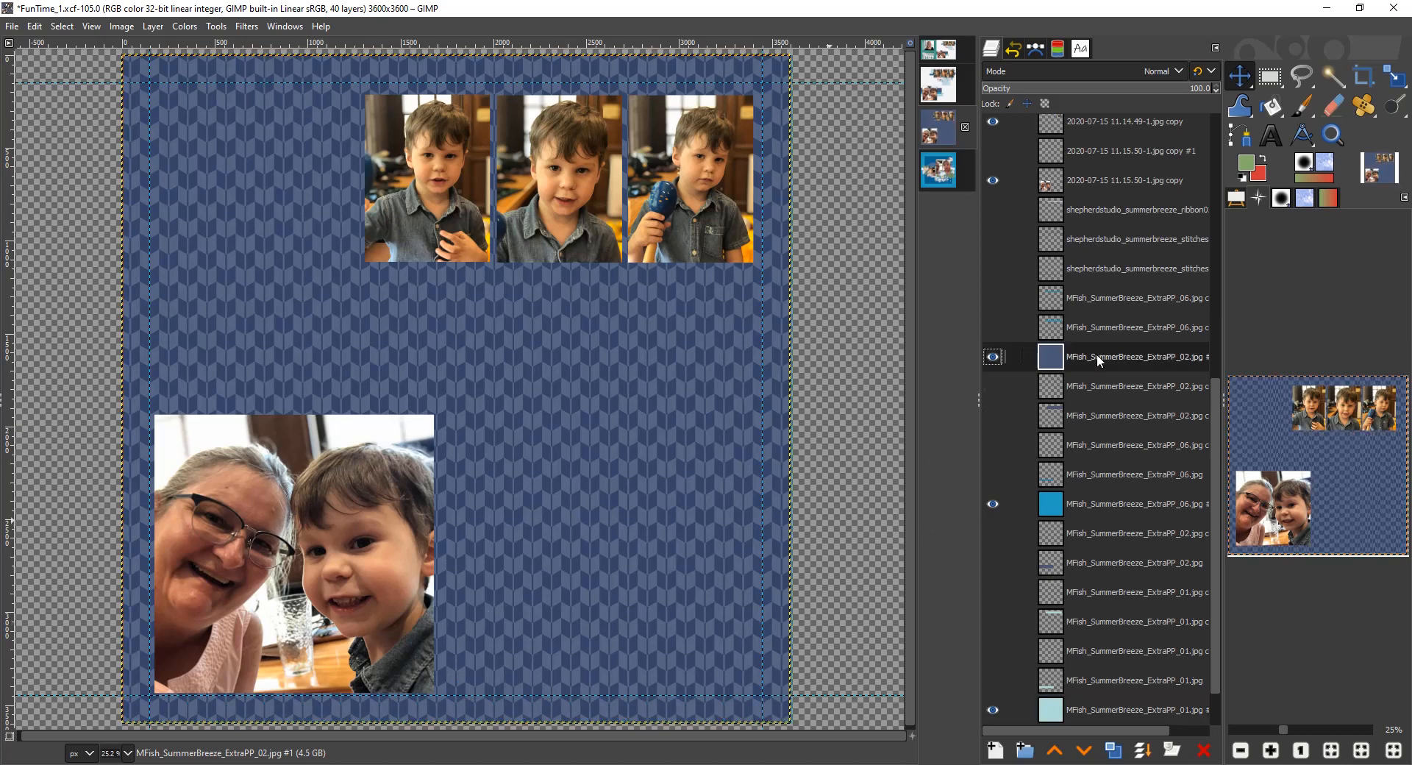
pyautogui.click(1112, 750)
pyautogui.click(1091, 532)
pyautogui.click(1112, 750)
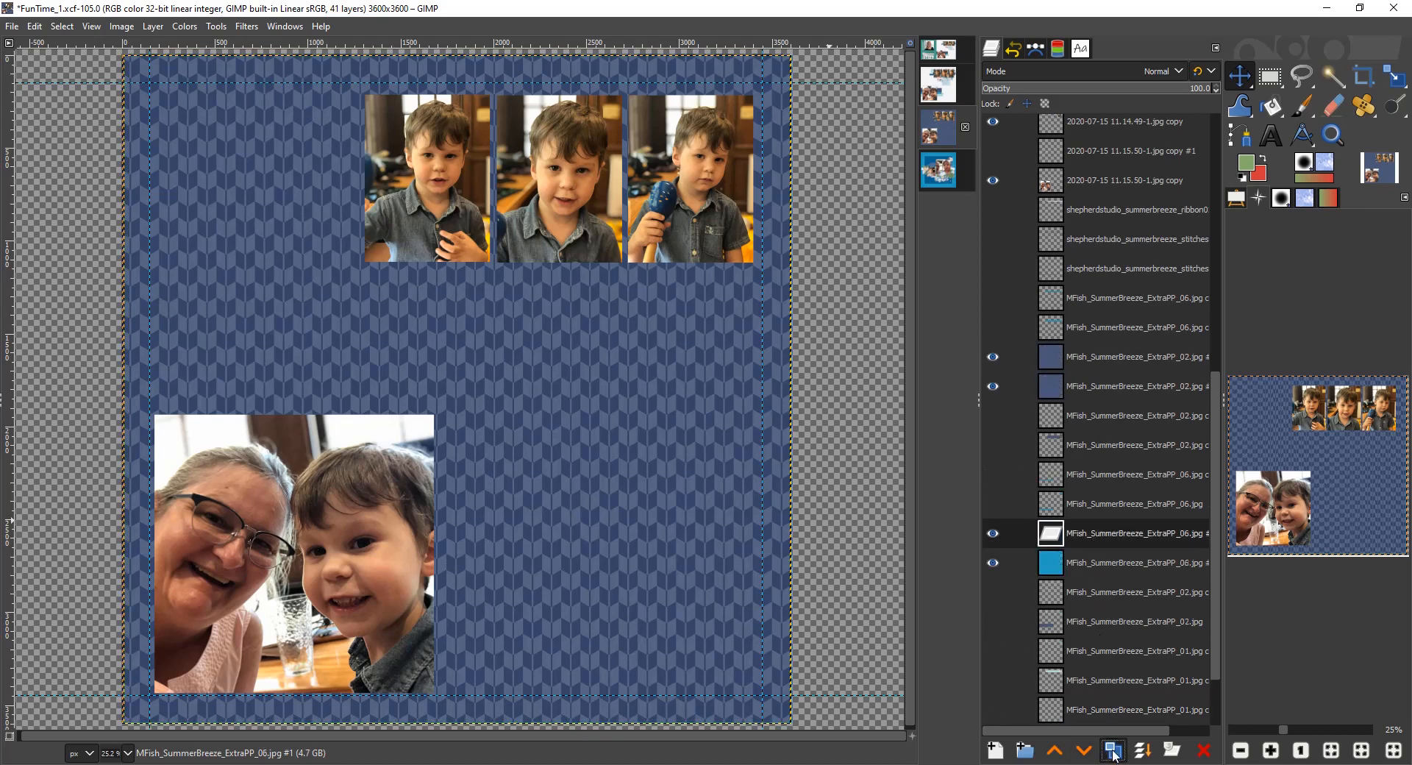
pyautogui.moveTo(1213, 618); pyautogui.dragTo(1212, 685)
pyautogui.click(1097, 652)
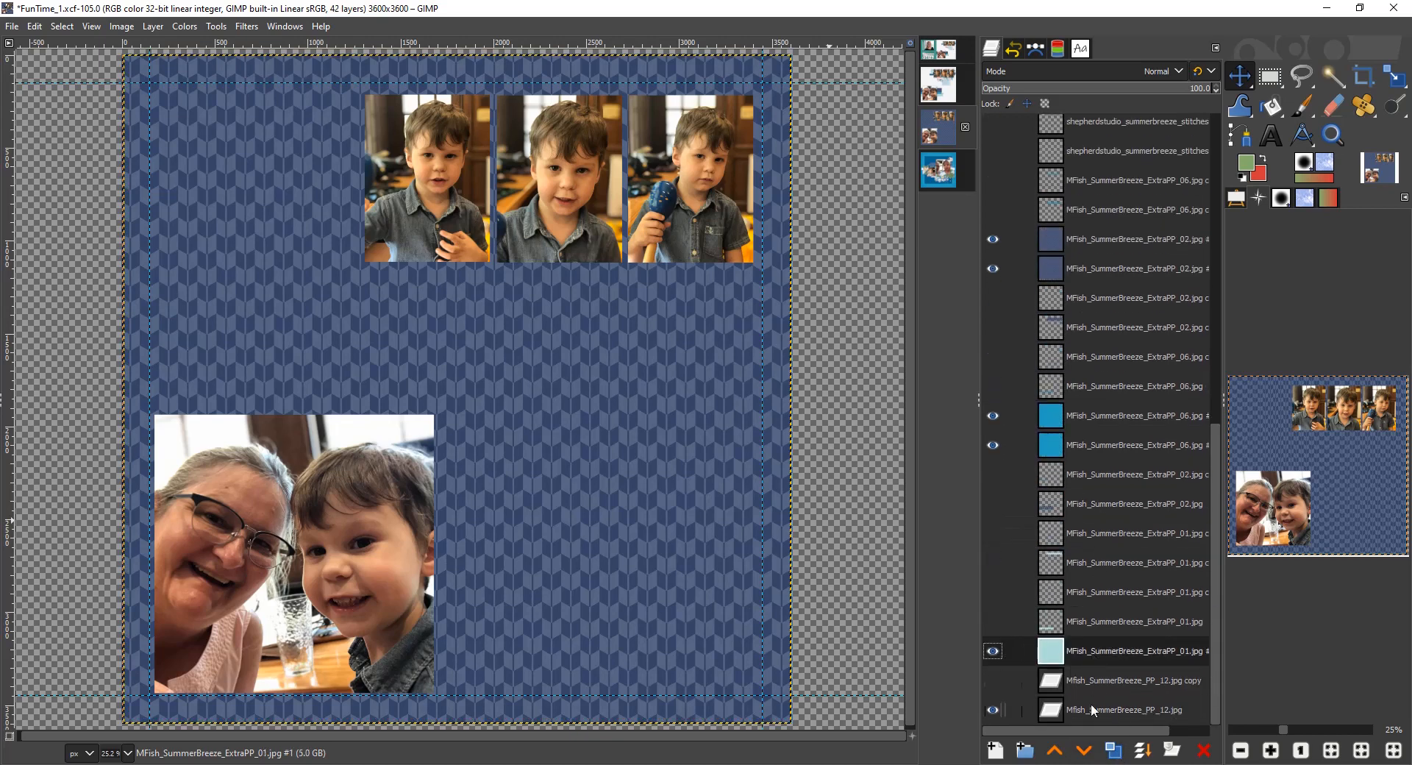
pyautogui.click(1121, 749)
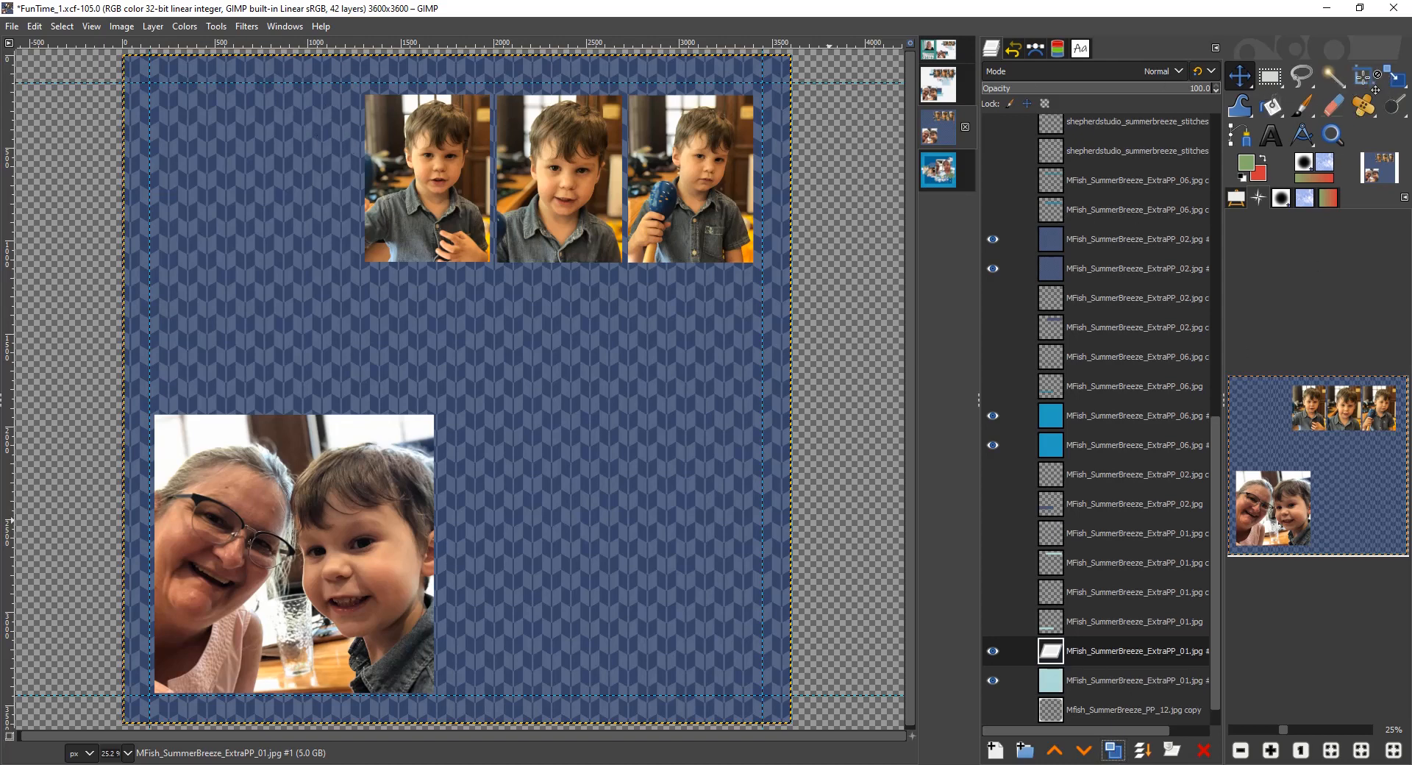
# Crop the two navy paper layers into horizontal strips, one about 2400 px wide behind the three photos and one about 2000 px behind the large photo
pyautogui.click(1363, 76)
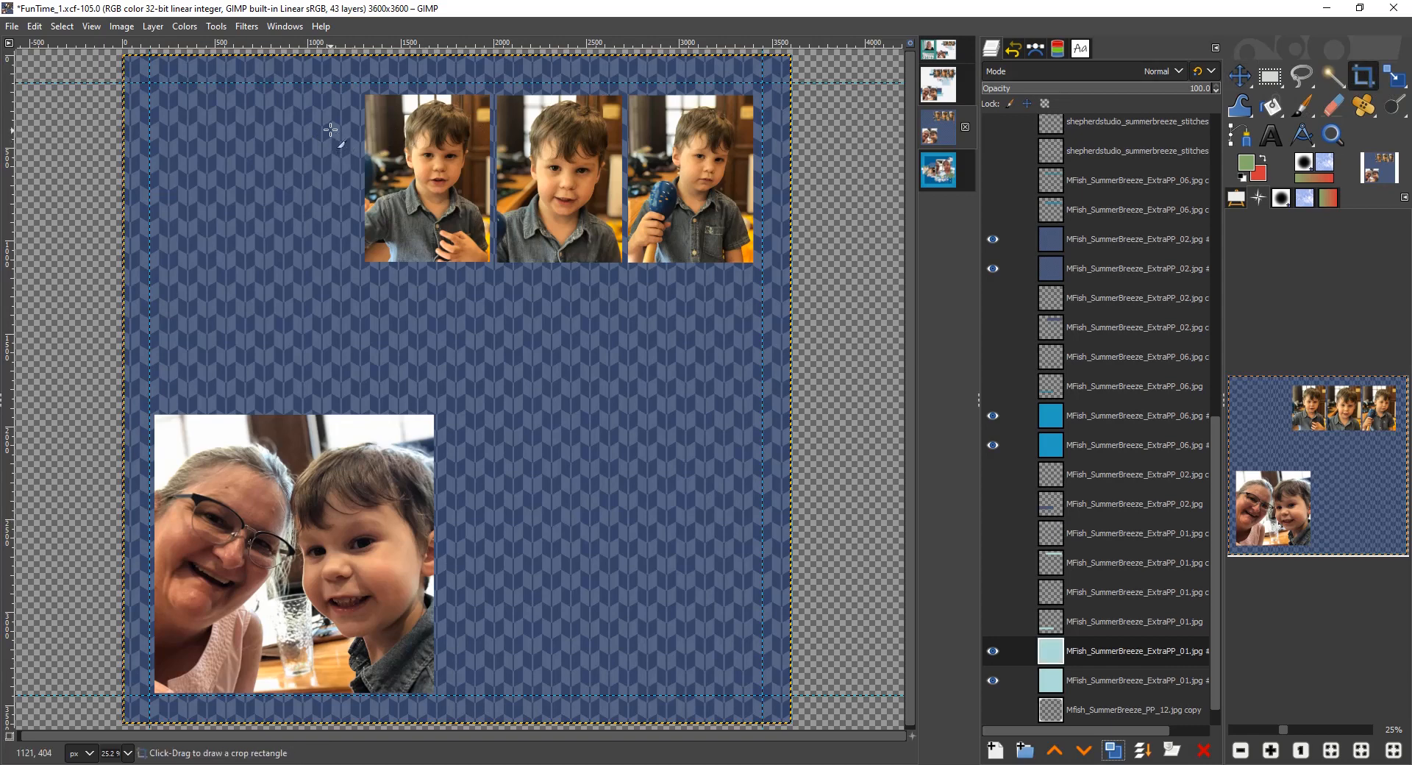
pyautogui.moveTo(330, 129); pyautogui.dragTo(776, 195)
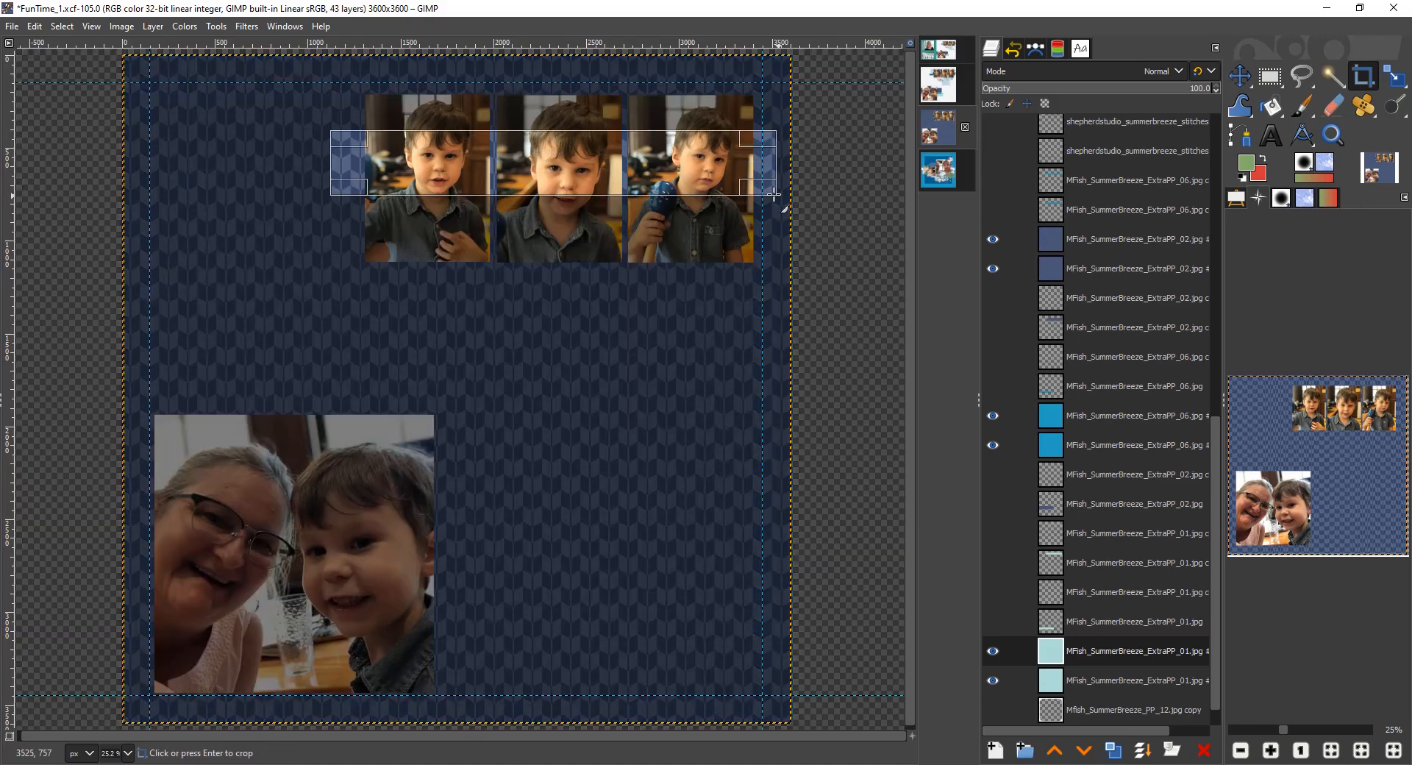
pyautogui.click(1121, 243)
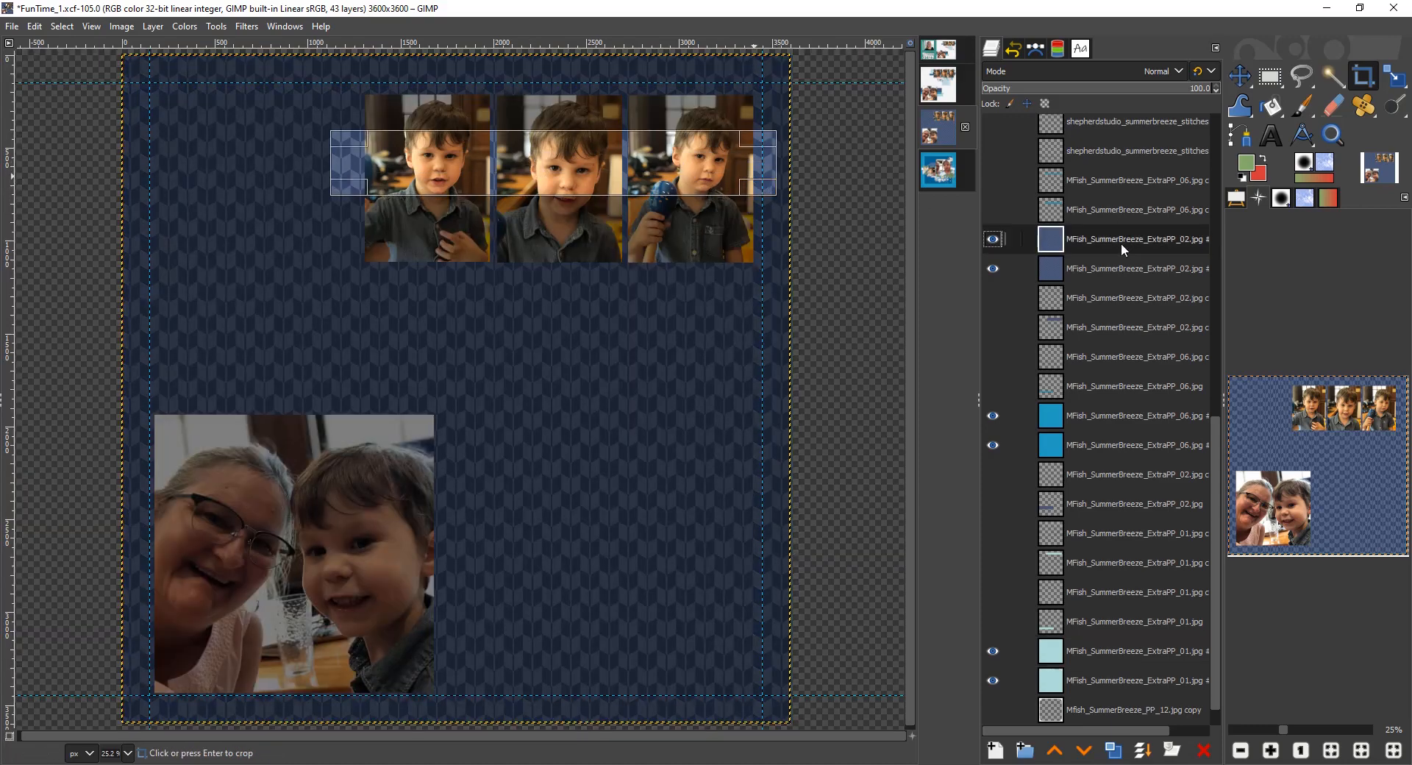
pyautogui.click(543, 169)
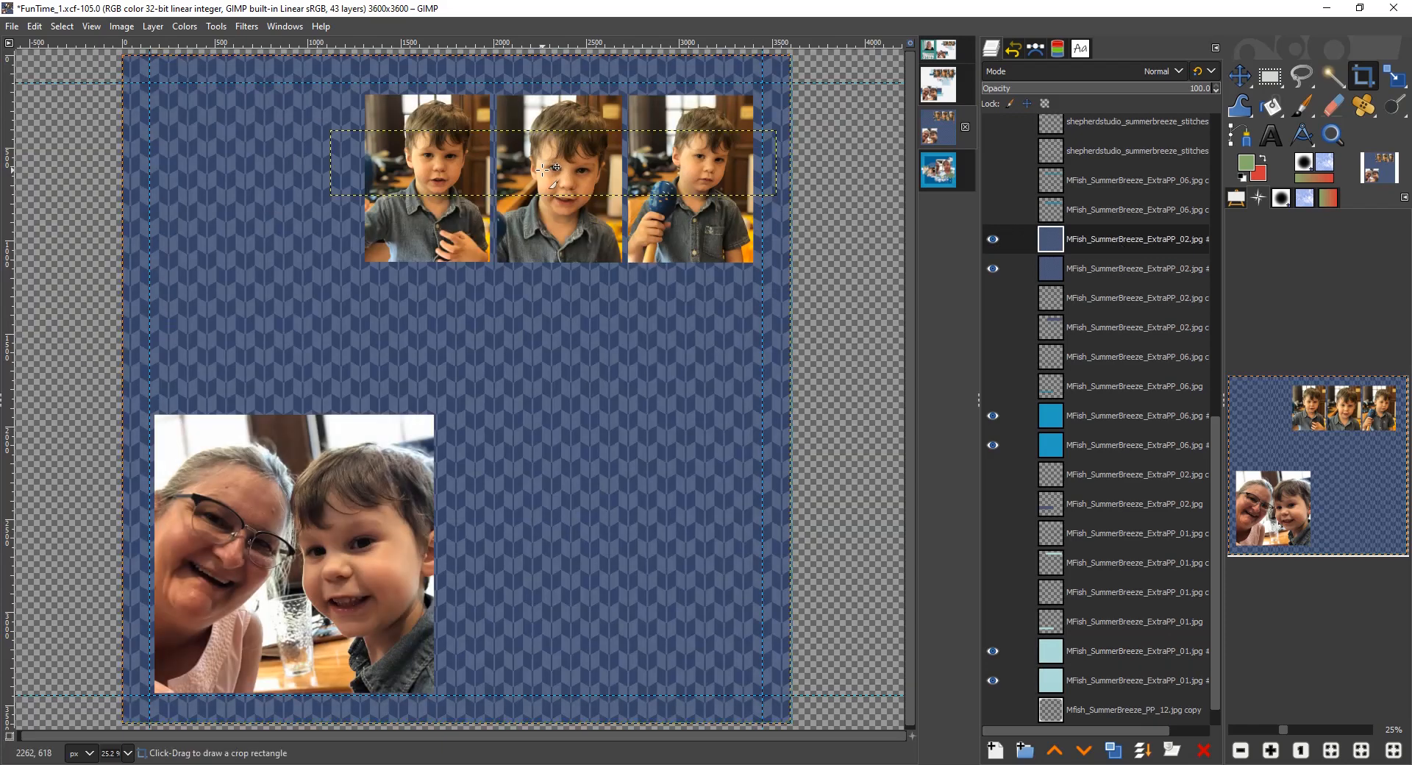
pyautogui.click(1105, 269)
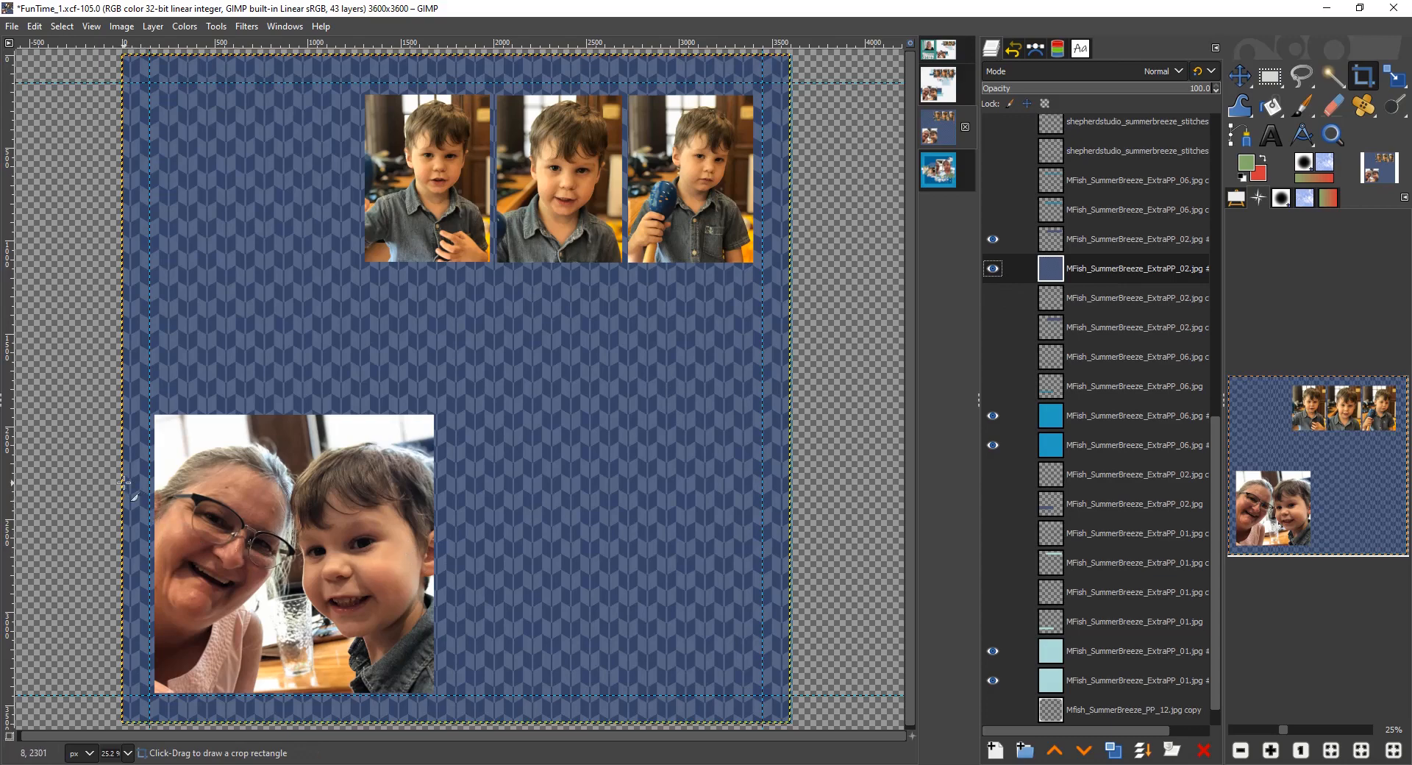
pyautogui.moveTo(122, 486); pyautogui.dragTo(492, 561)
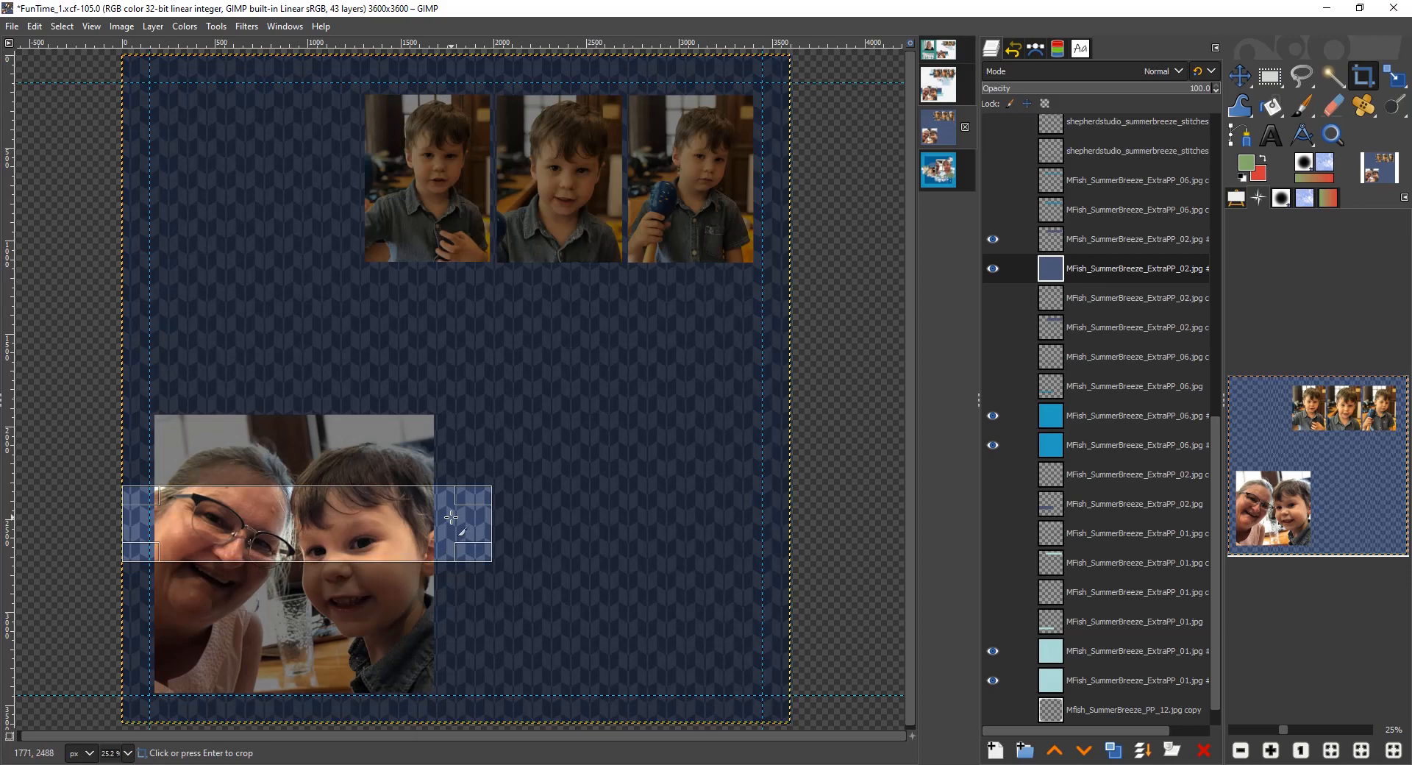
pyautogui.click(456, 517)
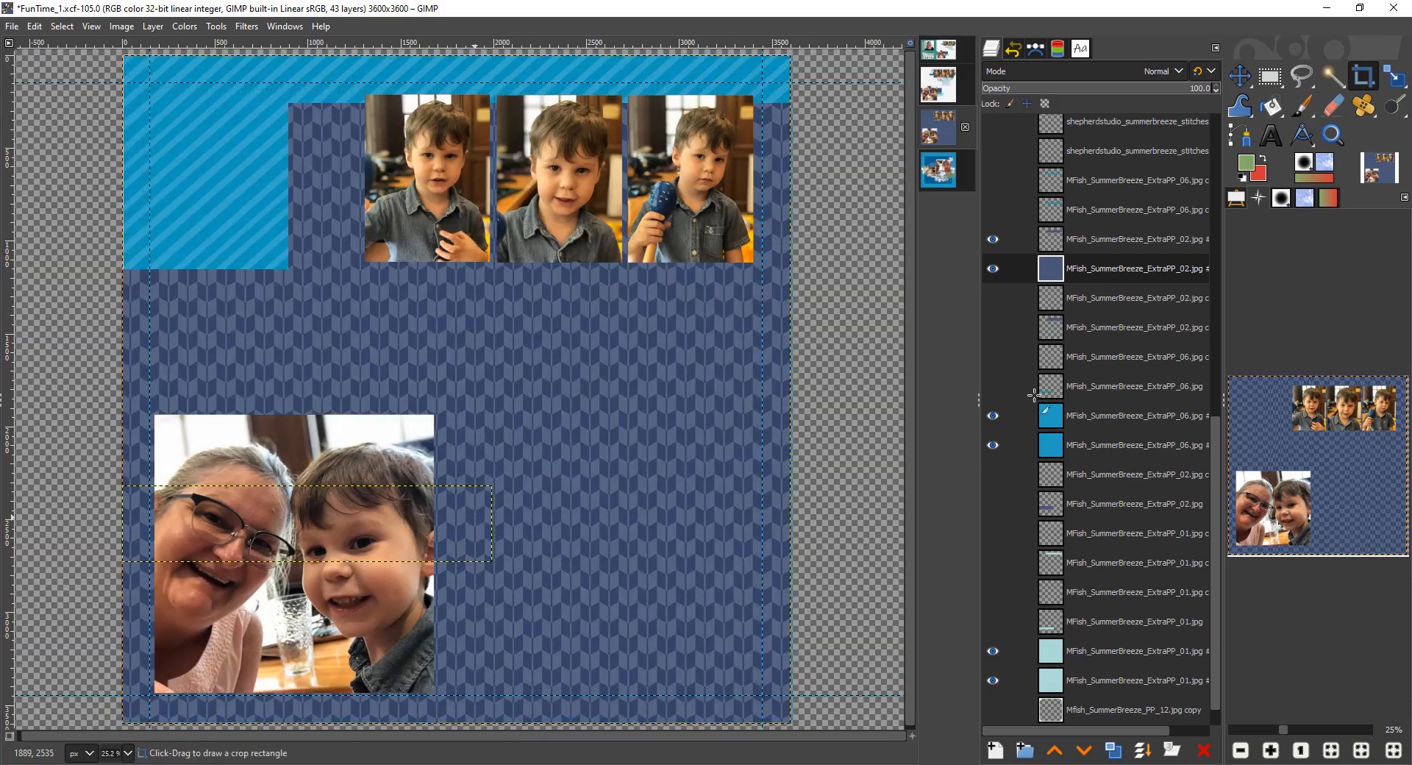
# Crop the two blue striped paper layers into strips, about 2340 px wide behind the three photos and about 2140 px behind the large photo
pyautogui.click(1097, 414)
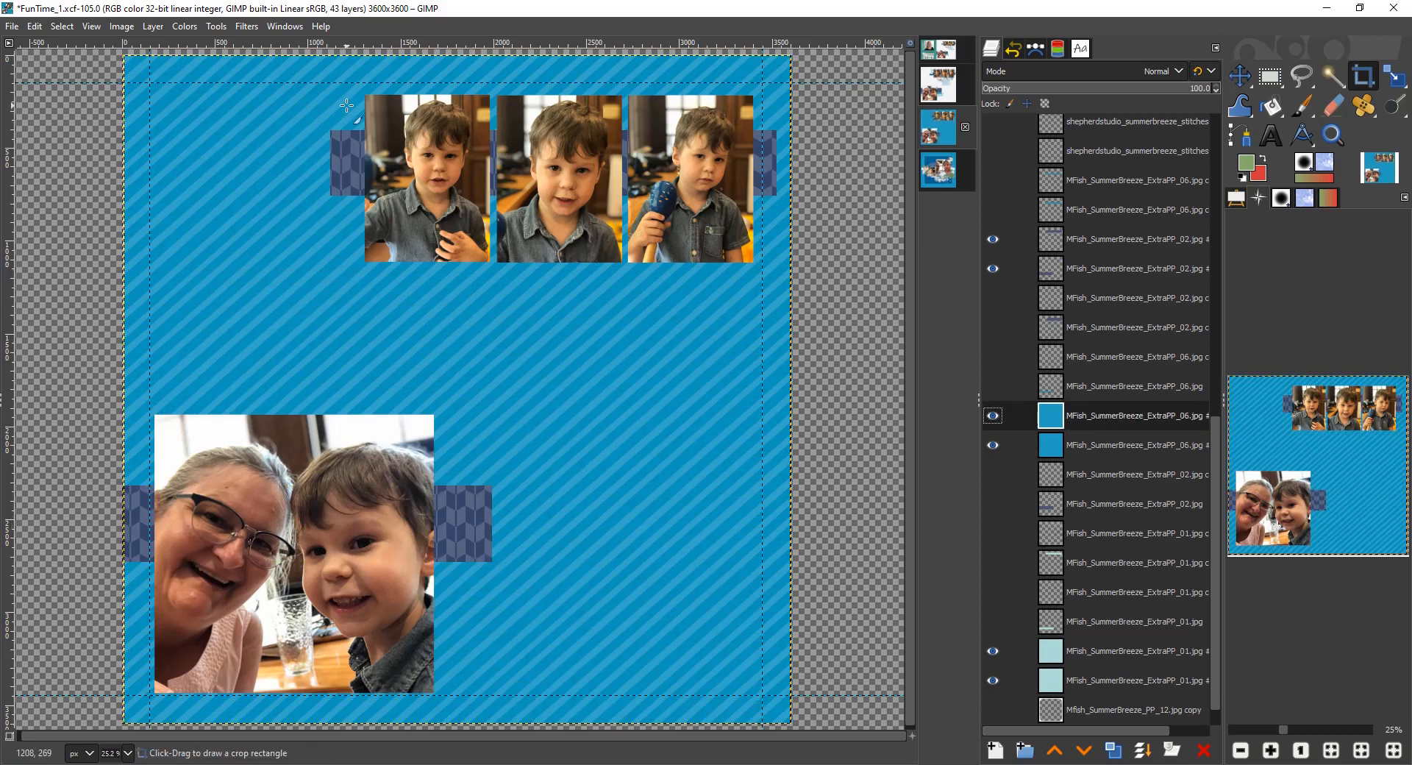
pyautogui.moveTo(346, 105); pyautogui.dragTo(781, 151)
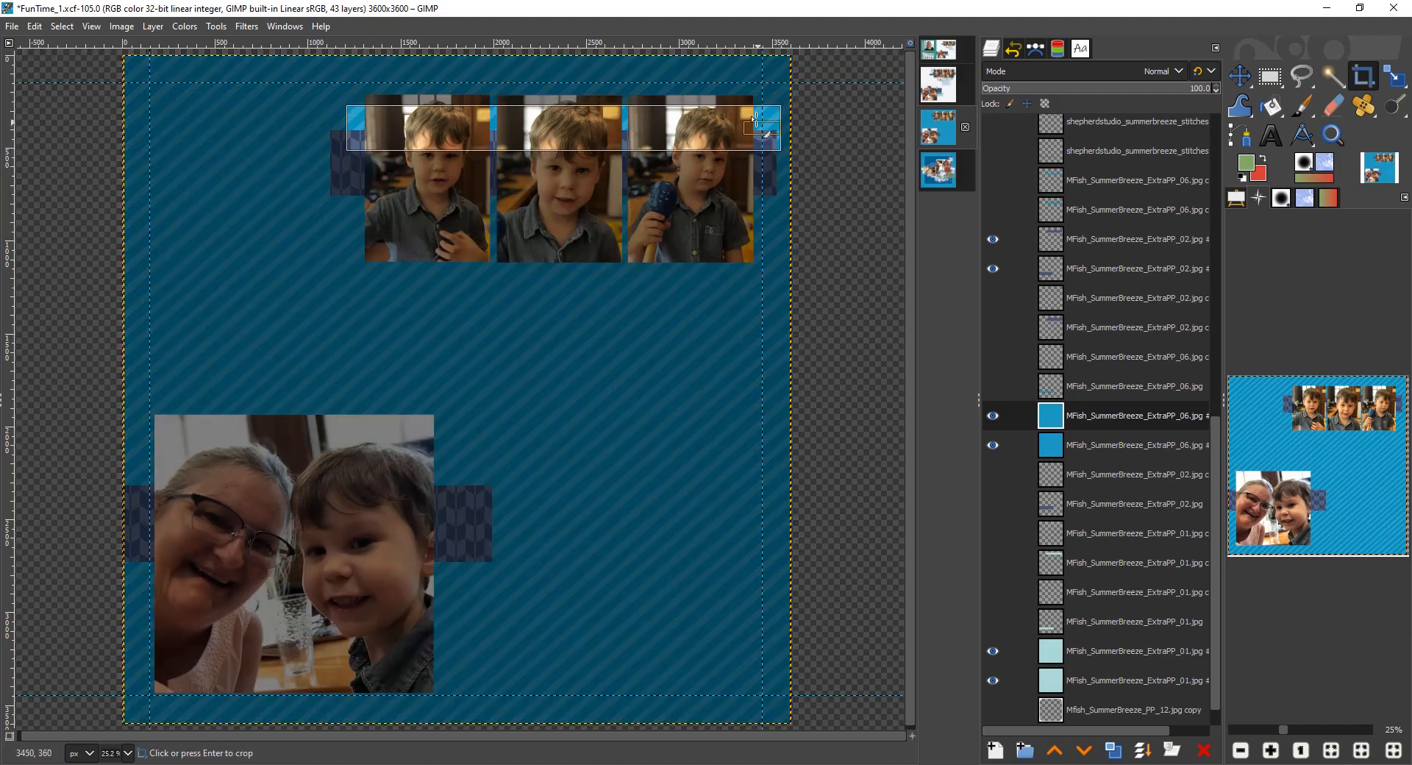
pyautogui.click(739, 136)
pyautogui.click(1072, 443)
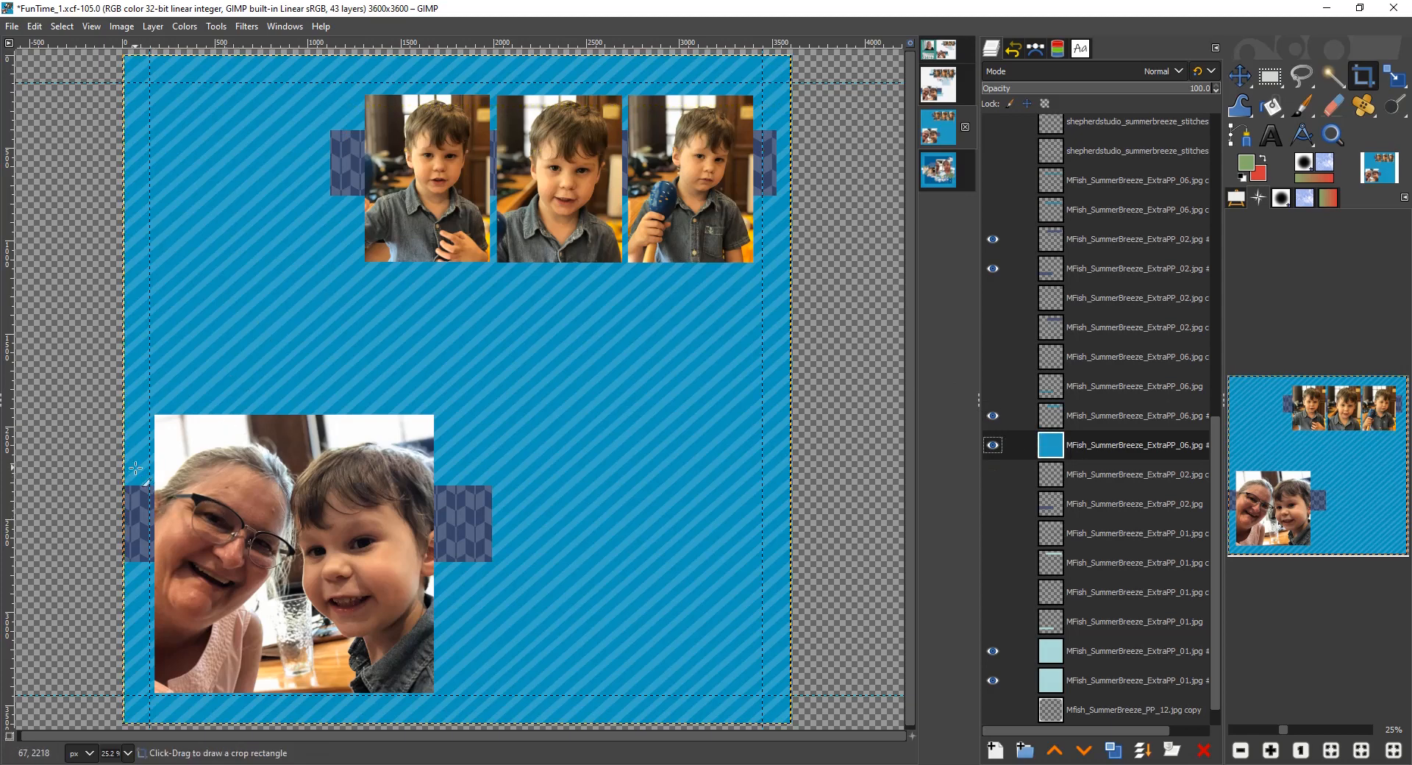
pyautogui.moveTo(124, 450); pyautogui.dragTo(521, 502)
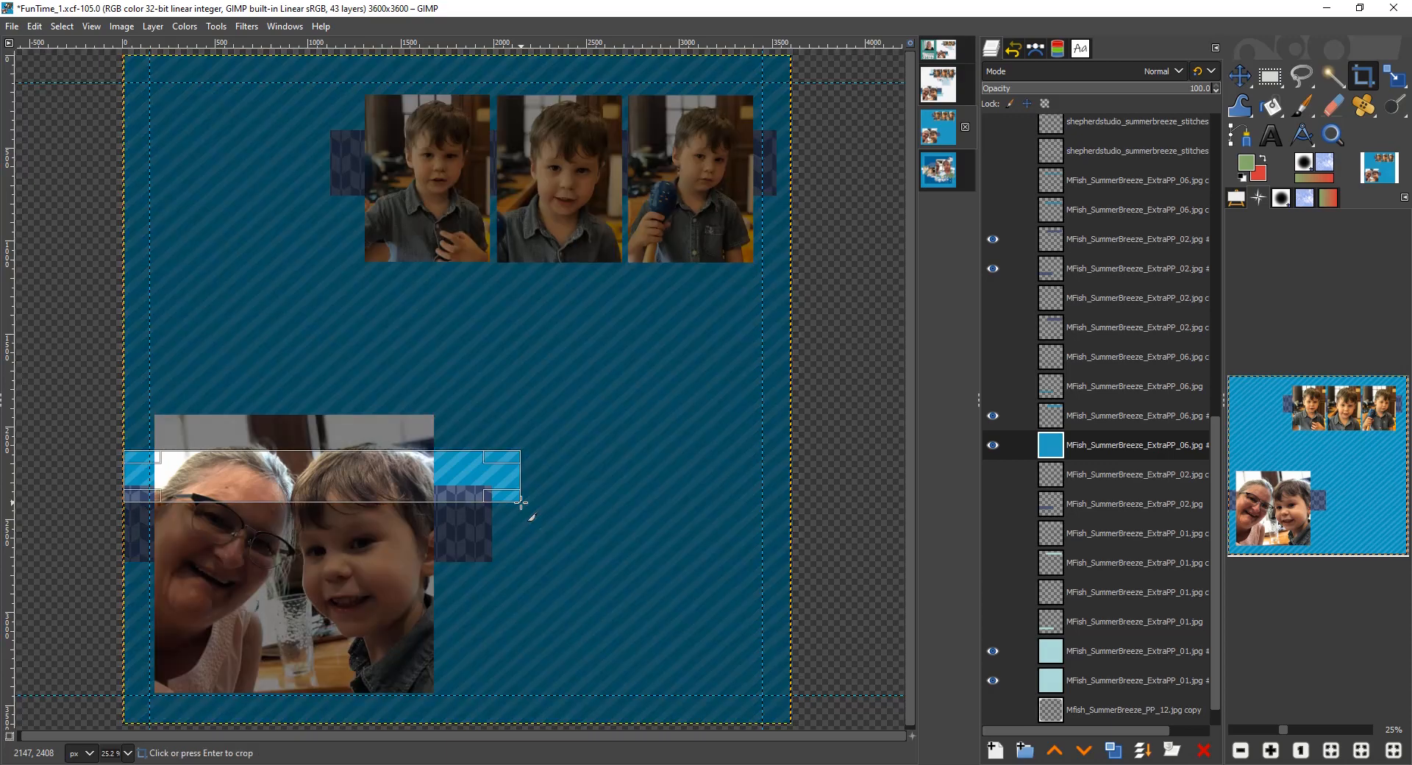
pyautogui.click(458, 470)
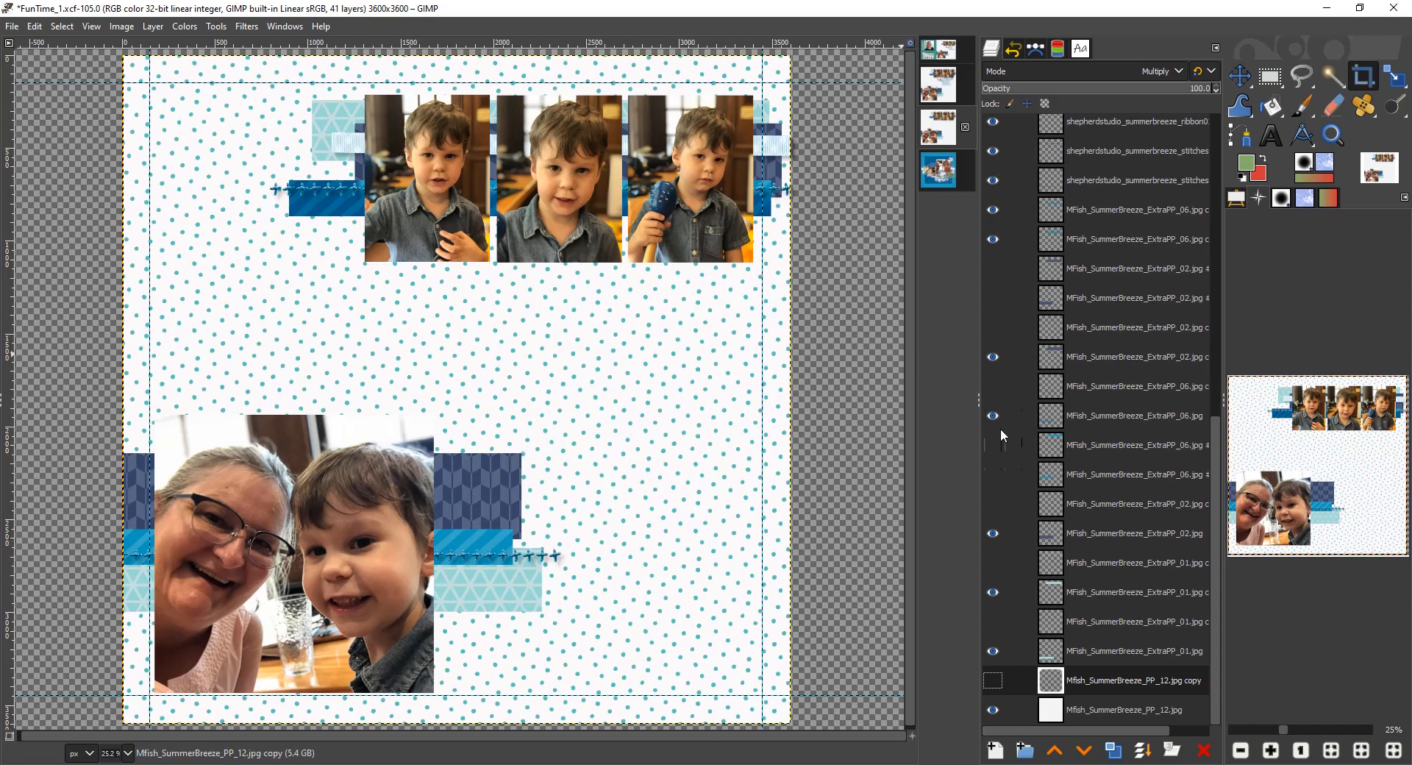
# Show the six staples layers plus the sunglasses, arrows and word strip embellishment layers
pyautogui.moveTo(1215, 597); pyautogui.dragTo(1215, 187)
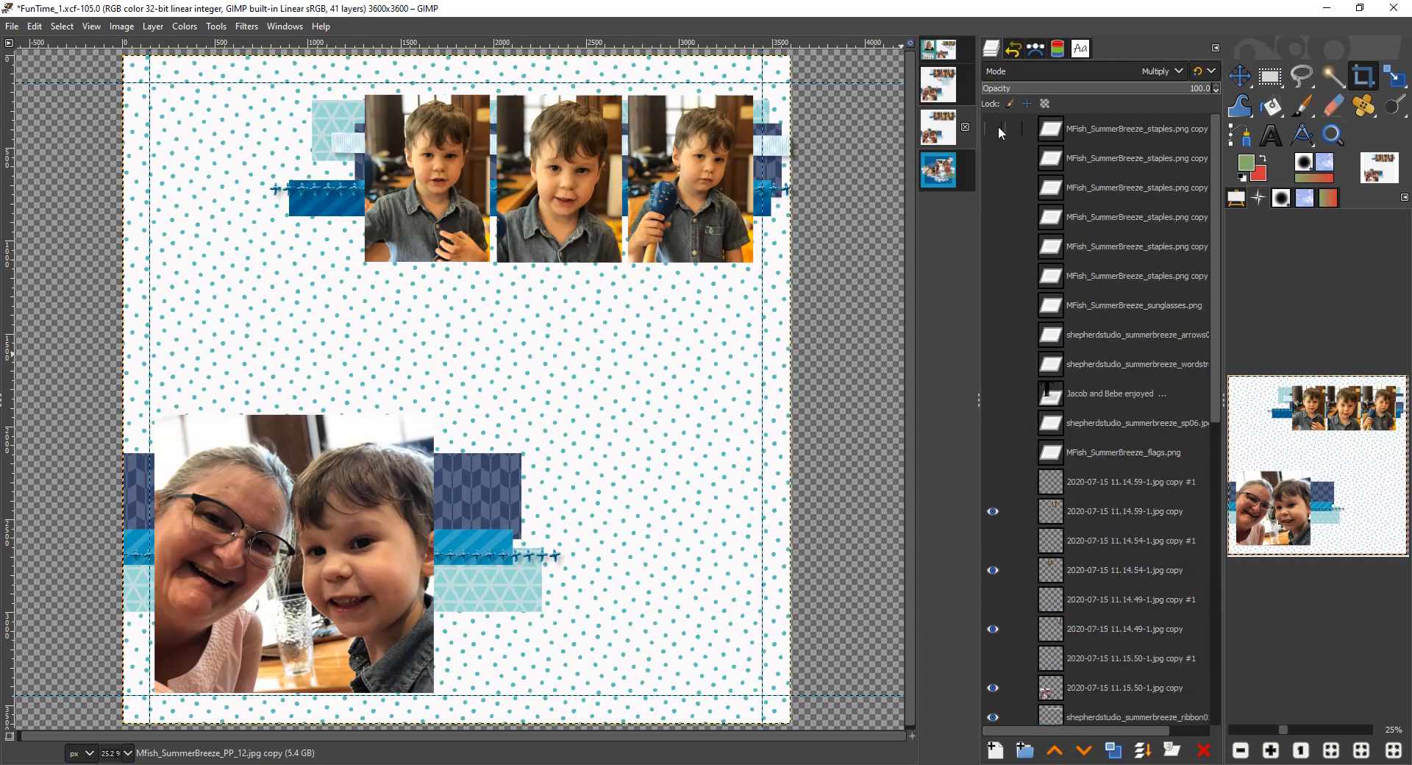
pyautogui.click(991, 158)
pyautogui.click(992, 185)
pyautogui.click(993, 216)
pyautogui.click(992, 246)
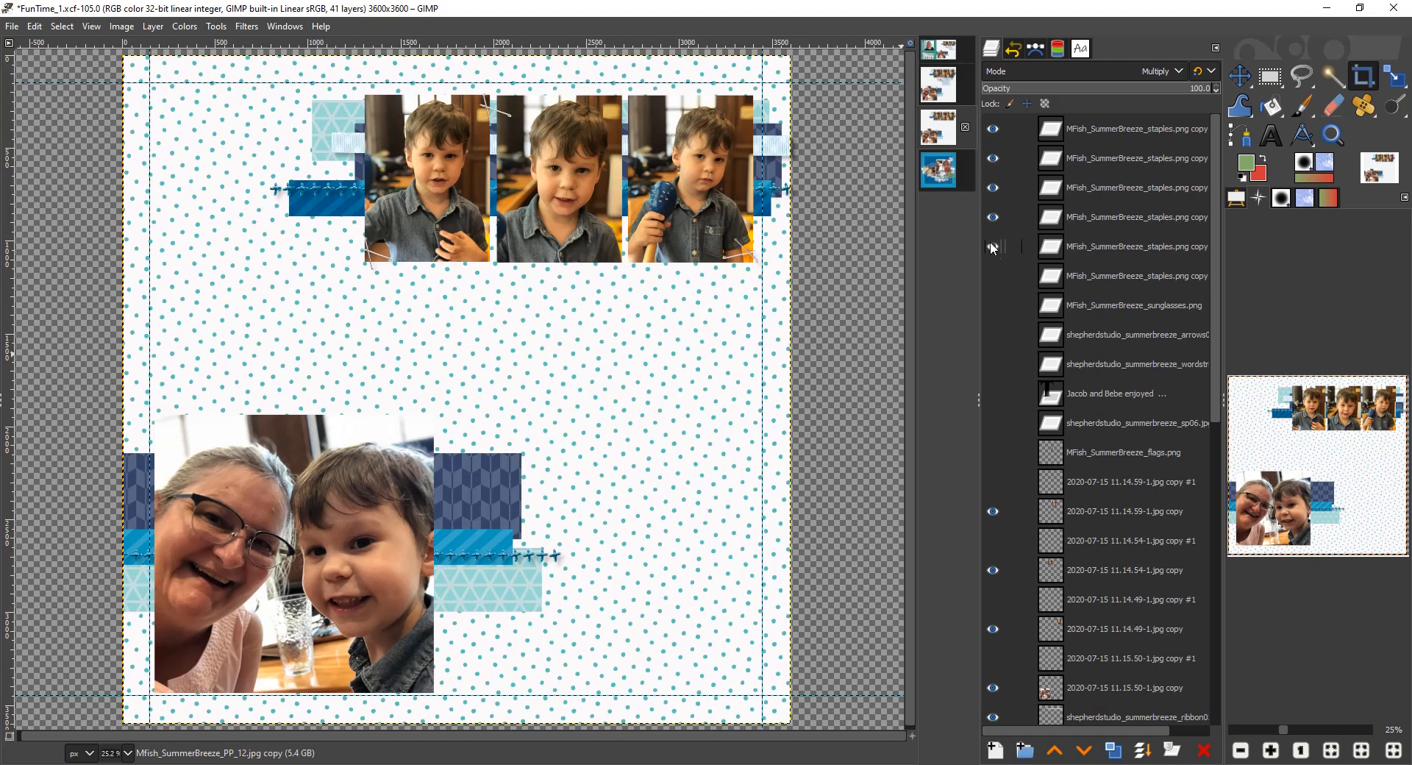
pyautogui.click(993, 363)
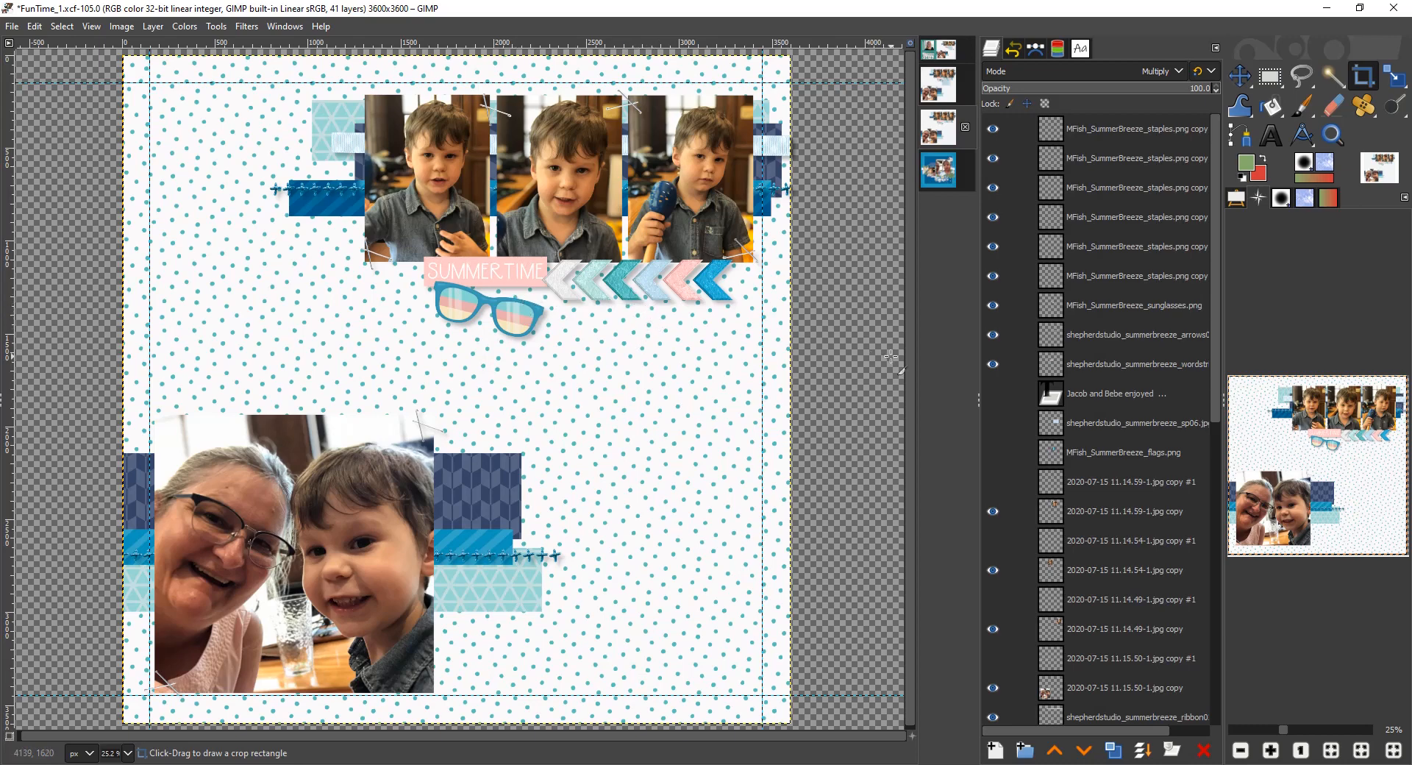
# Show the journaling card layer and the journal text layer above it, and activate the Text tool
pyautogui.click(994, 423)
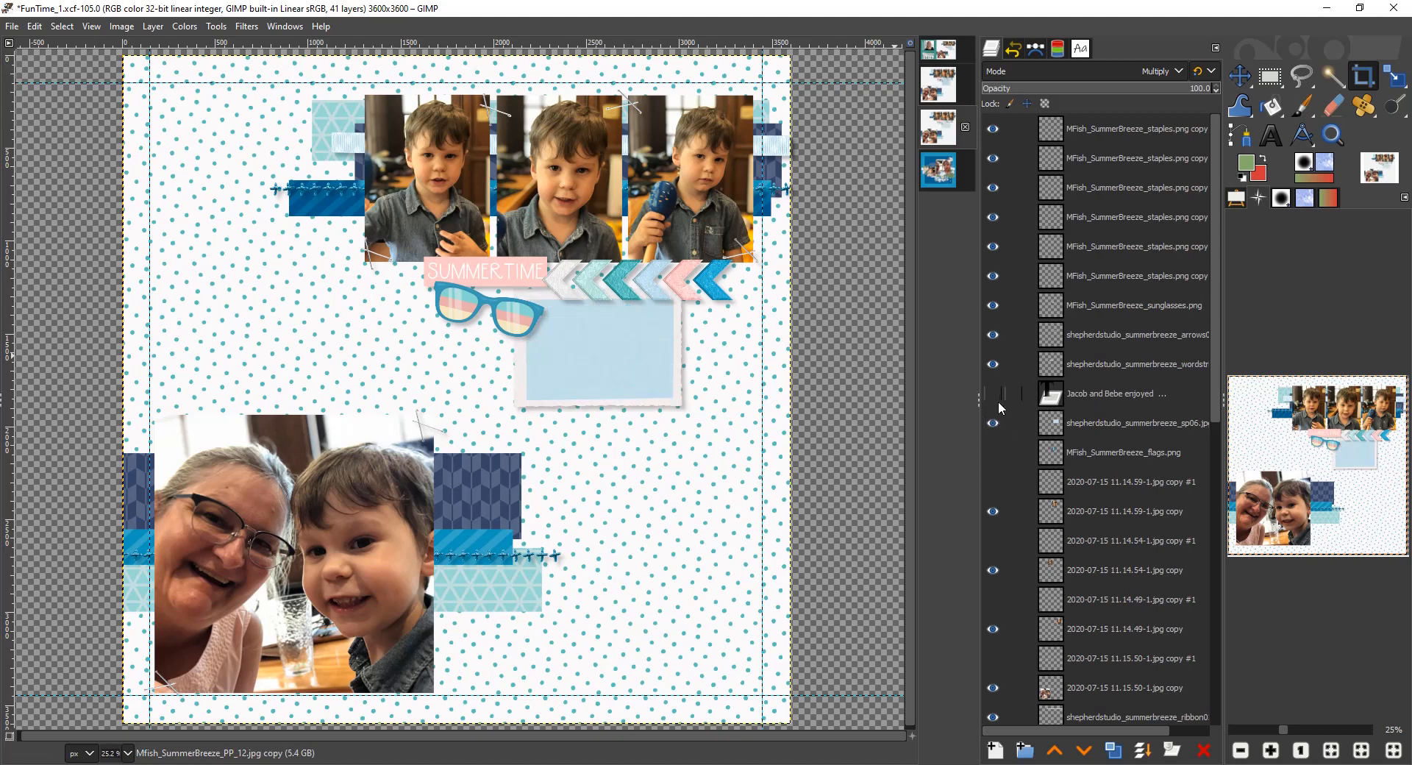
pyautogui.click(999, 394)
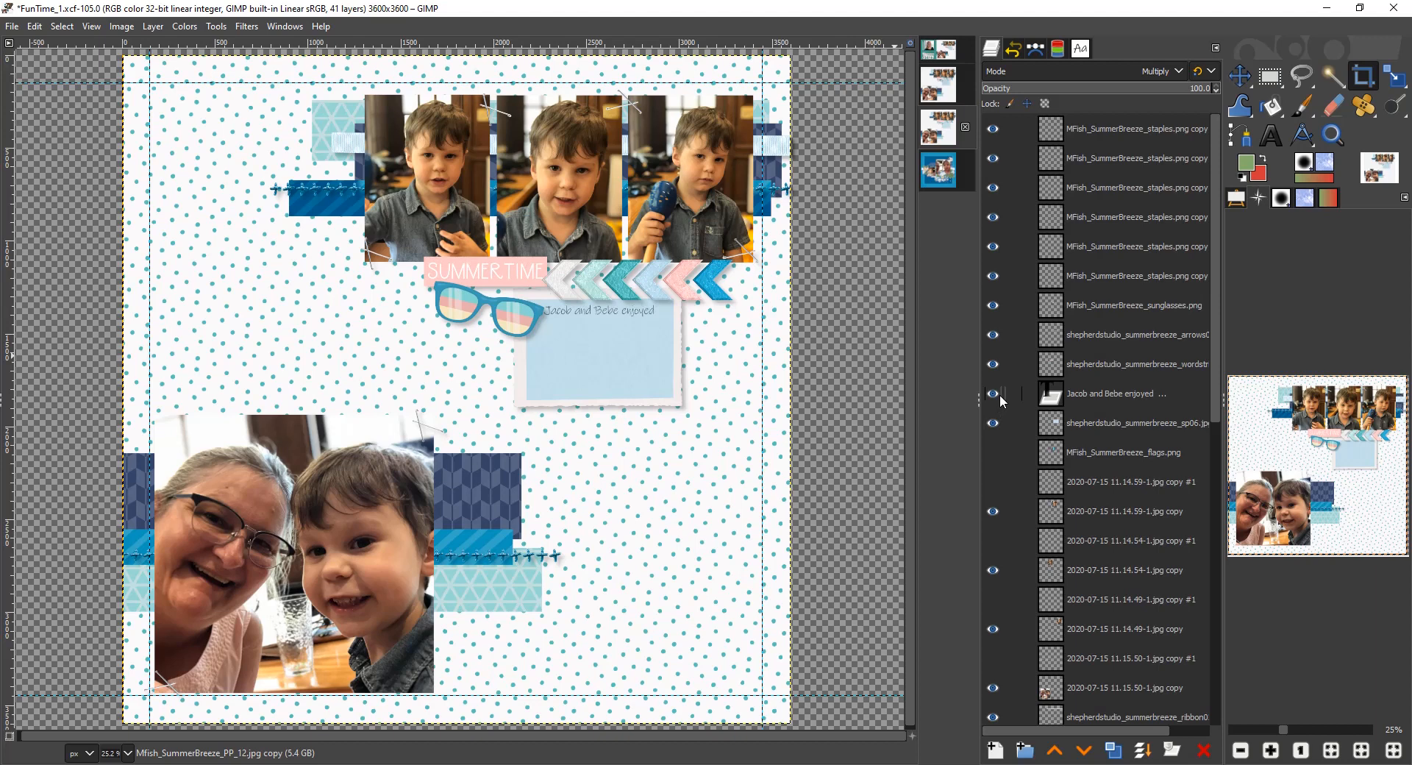
pyautogui.click(1272, 137)
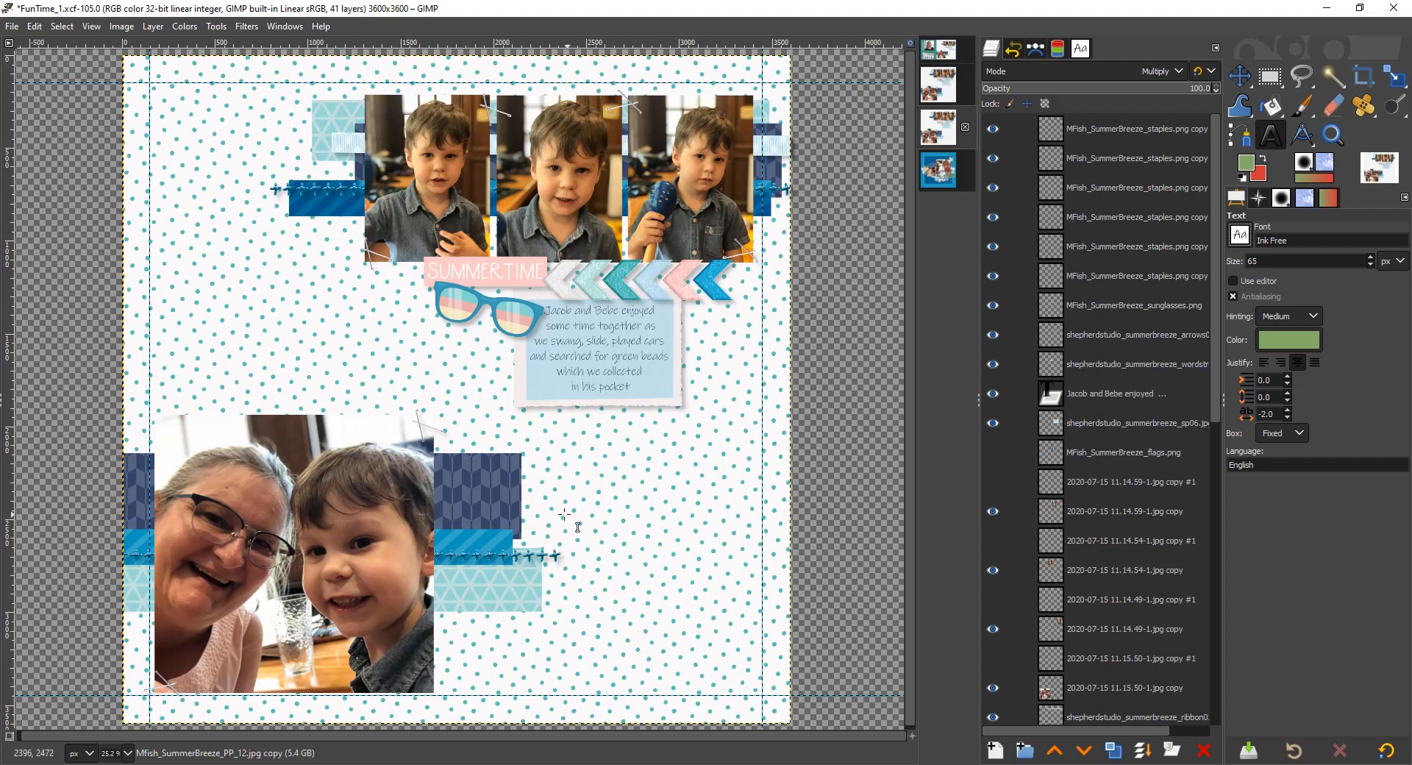
# Show the PP_12 background copy and the hidden shadow copy layers of the ExtraPP_01, ExtraPP_02 and ExtraPP_06 paper strips
pyautogui.moveTo(1216, 263); pyautogui.dragTo(1208, 584)
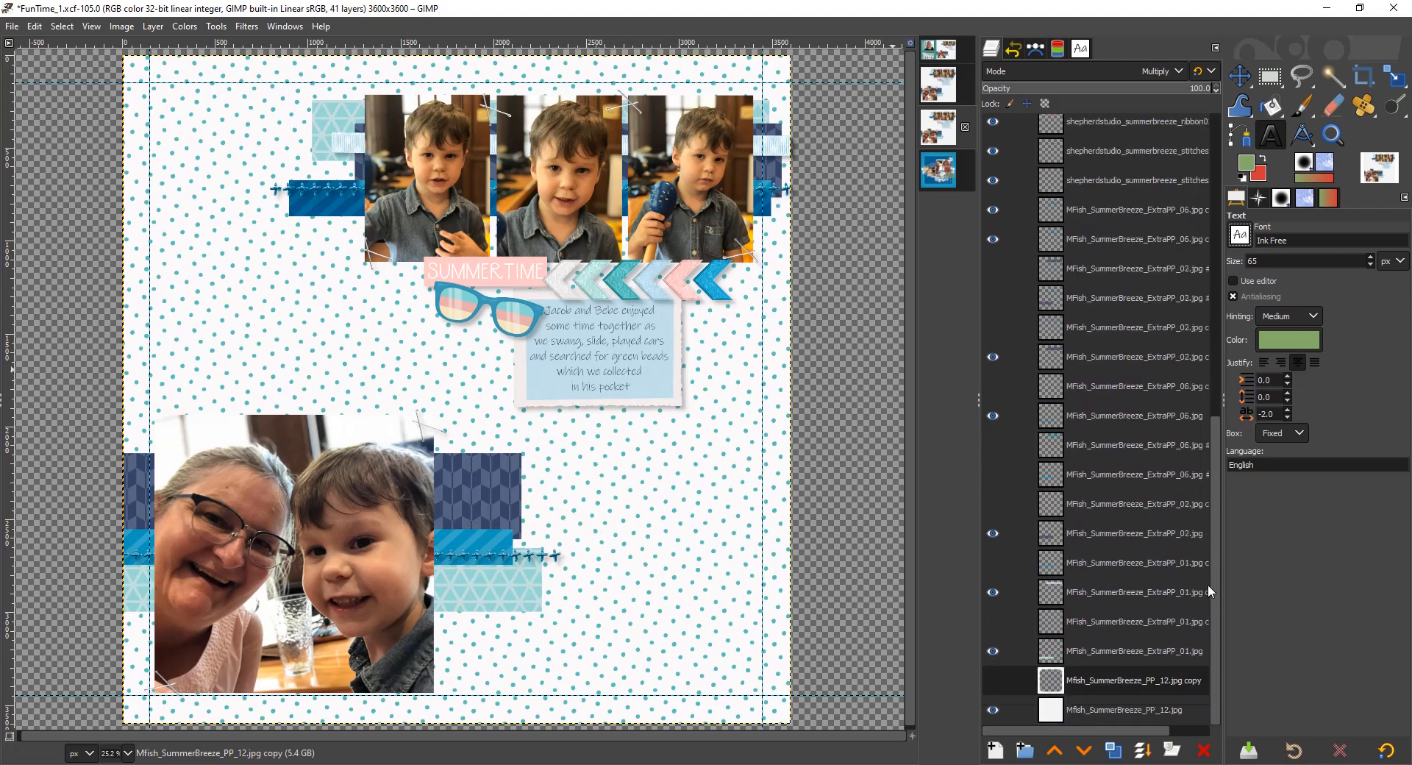
pyautogui.click(993, 680)
pyautogui.moveTo(992, 627); pyautogui.dragTo(997, 473)
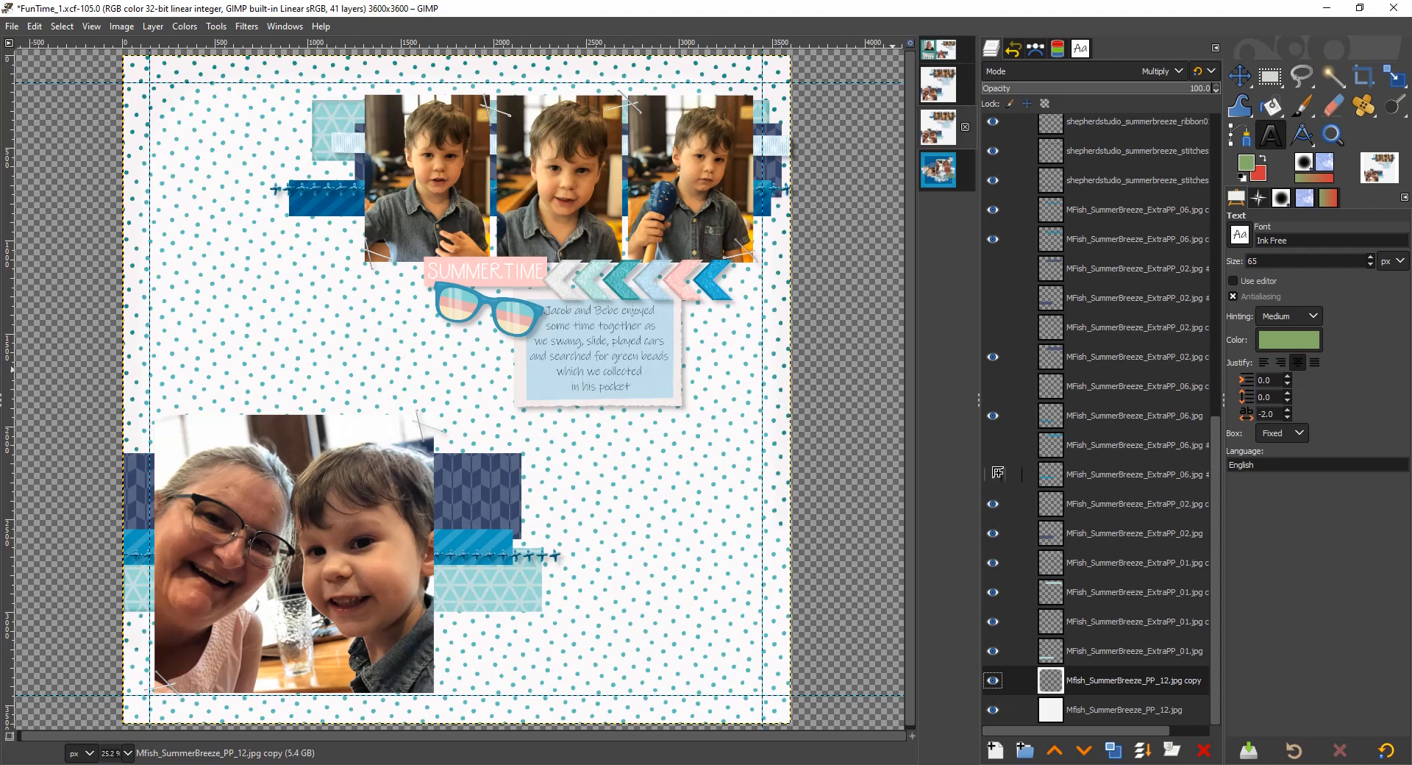
pyautogui.click(997, 378)
pyautogui.click(994, 328)
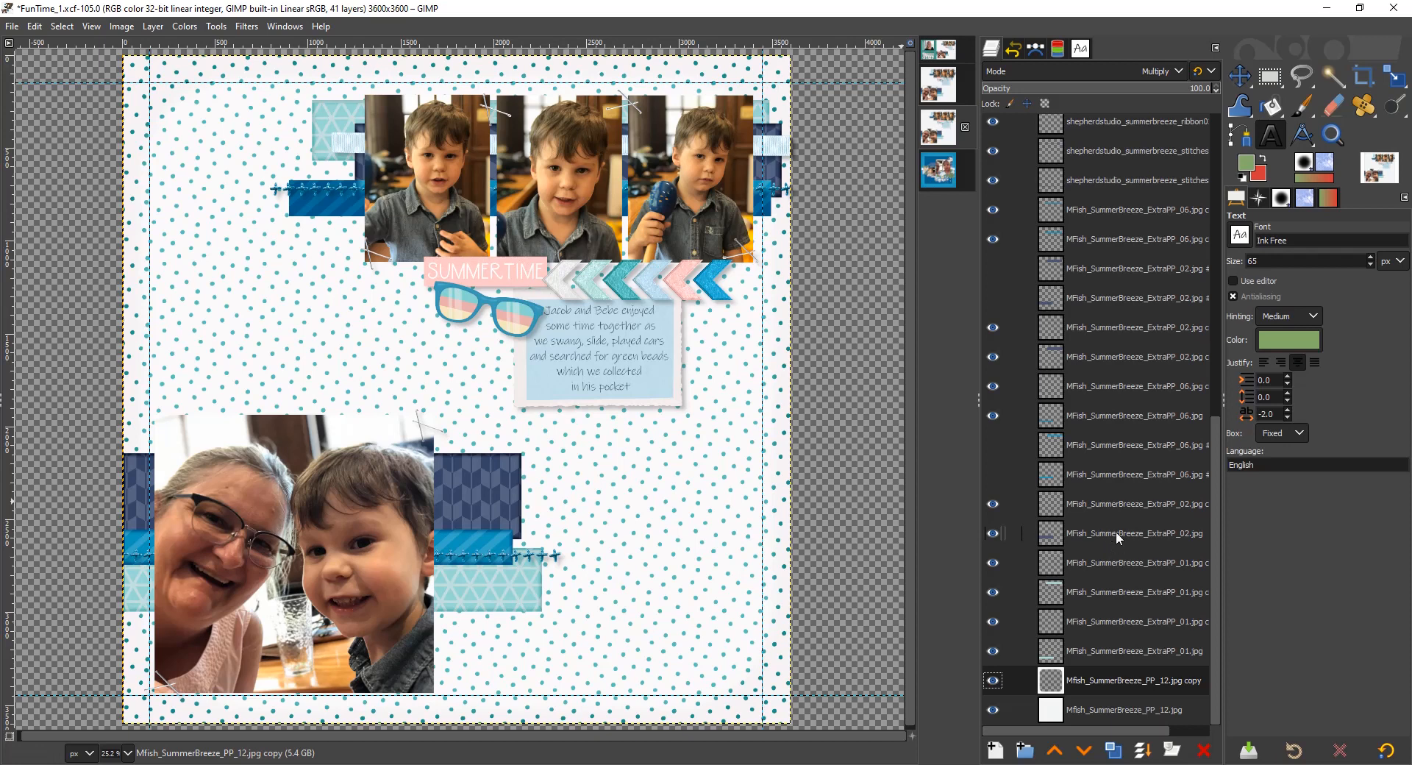
# Show the "copy #1" shadow layers of the four photos and the MFish_SummerBreeze_flags.png layer
pyautogui.scroll(4, 1117, 532)
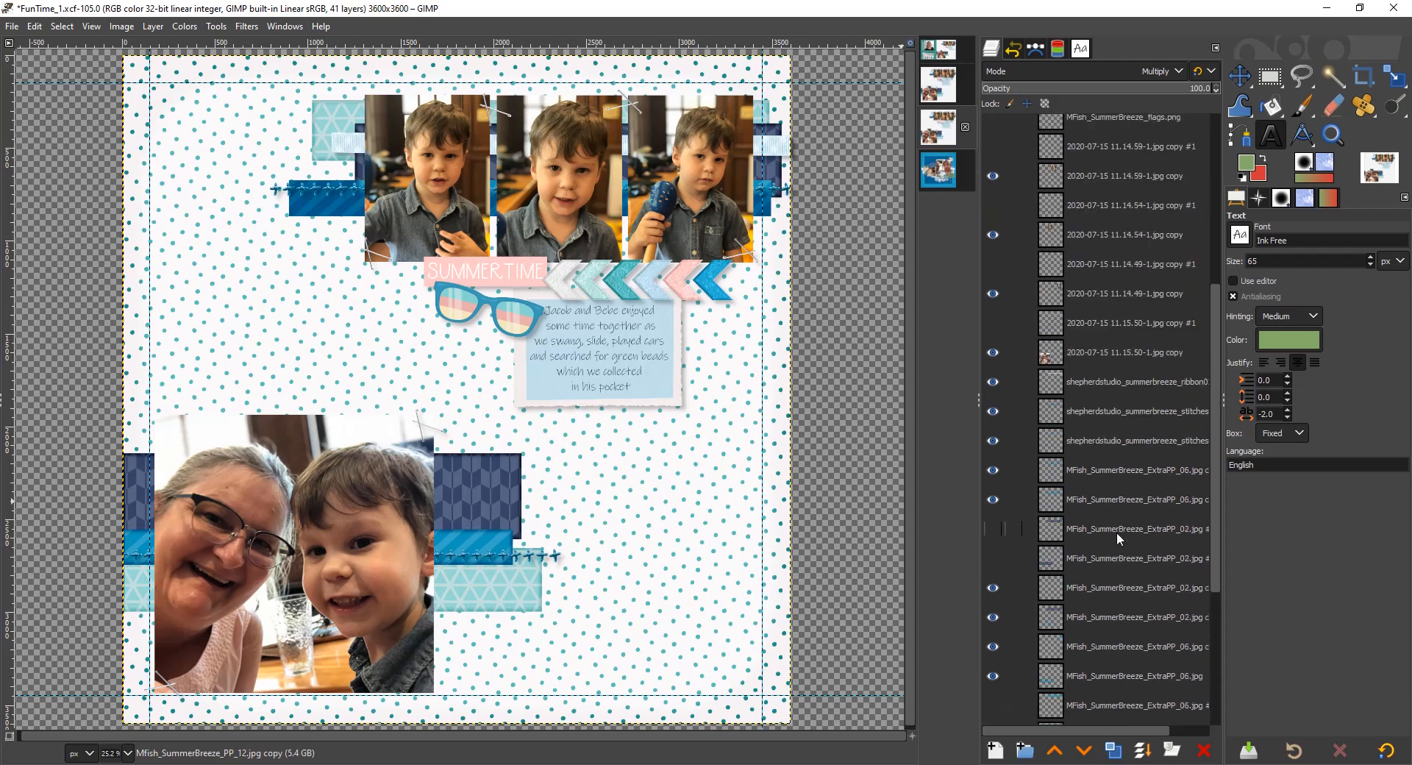
pyautogui.scroll(1, 1116, 531)
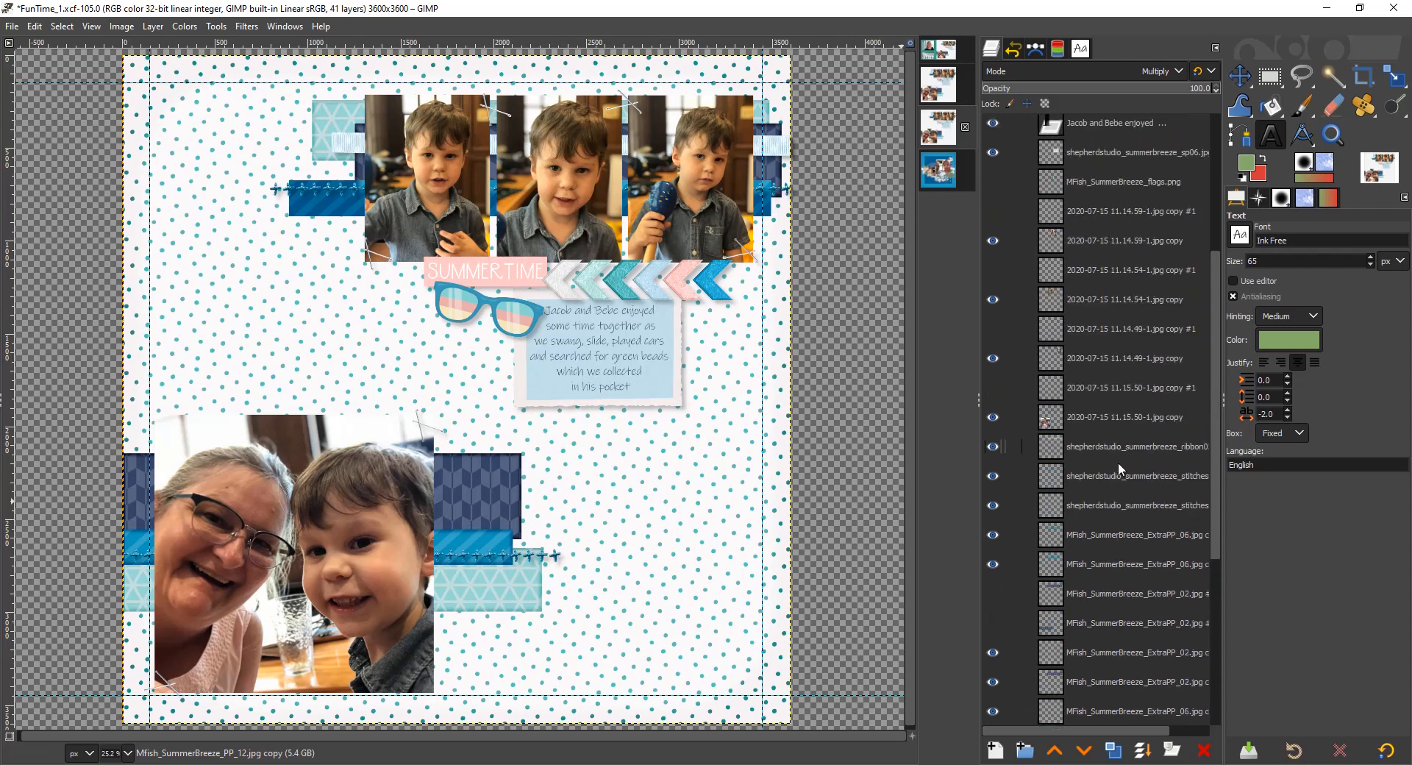
pyautogui.click(993, 388)
pyautogui.click(993, 328)
pyautogui.click(992, 270)
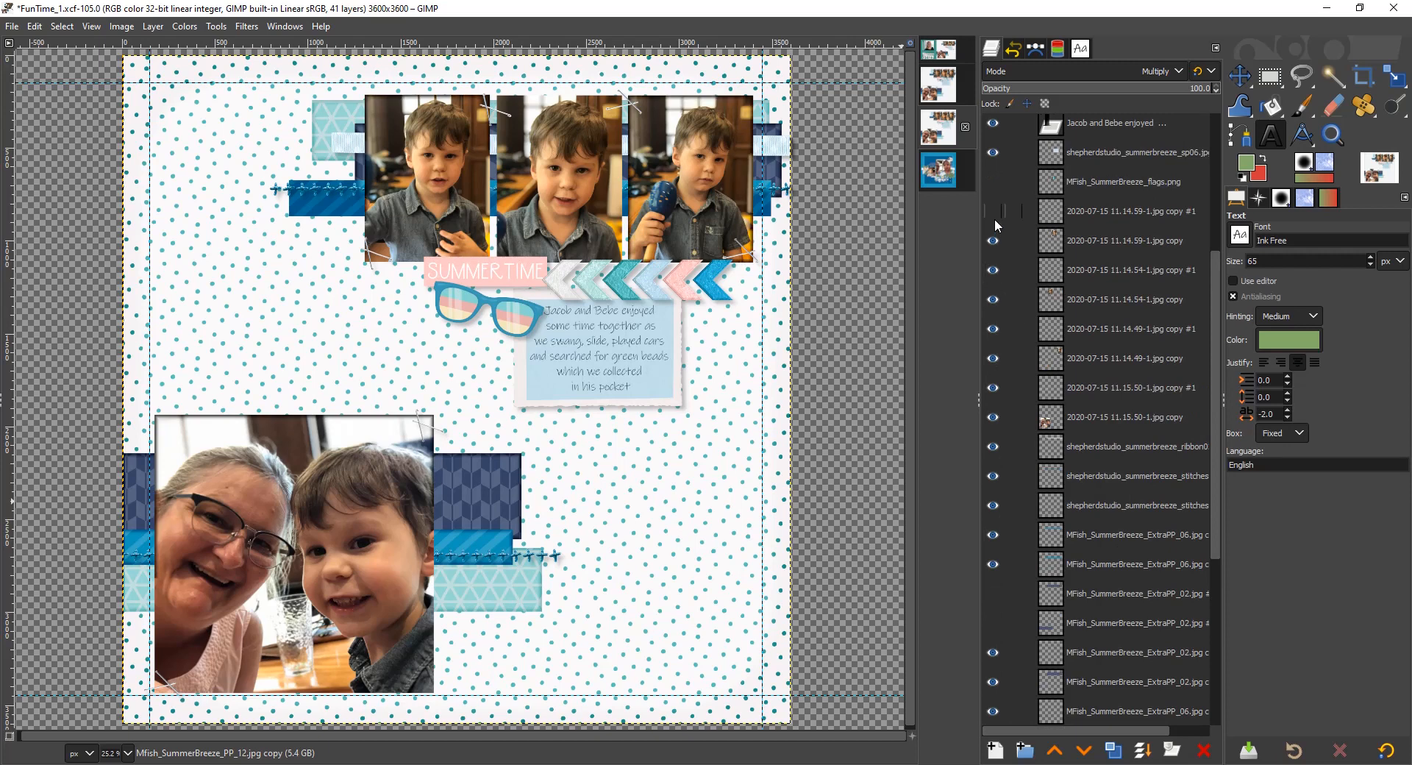
pyautogui.click(993, 211)
pyautogui.click(993, 181)
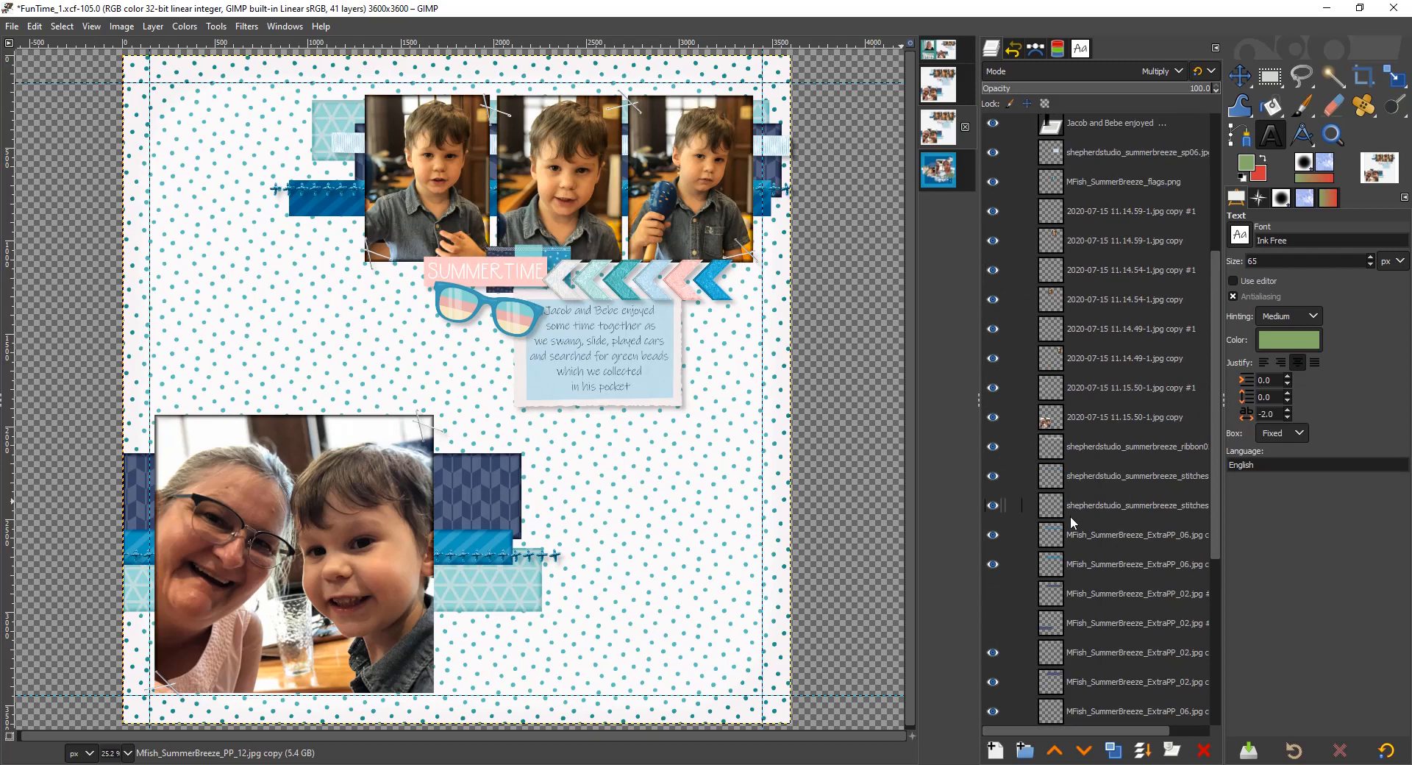
pyautogui.scroll(2, 1070, 514)
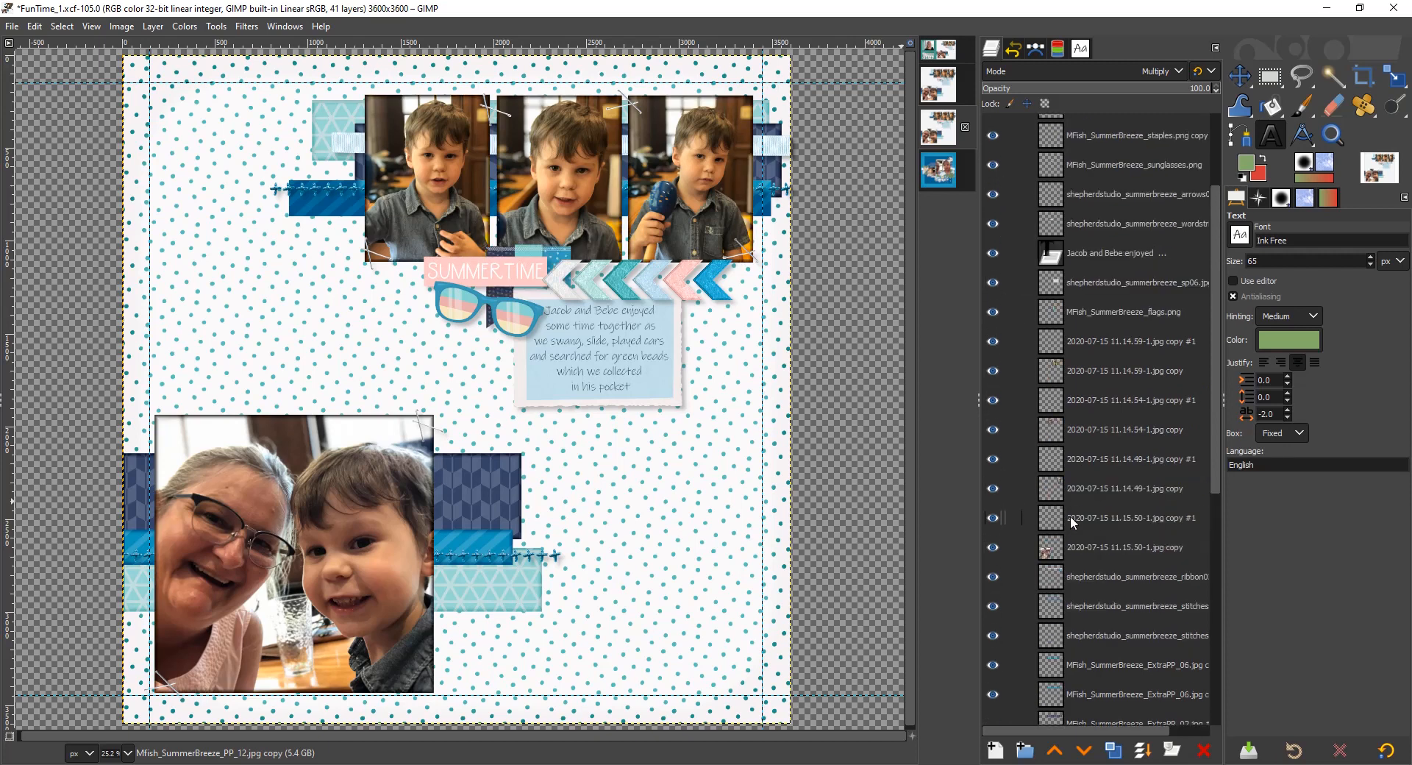
pyautogui.scroll(2, 1070, 515)
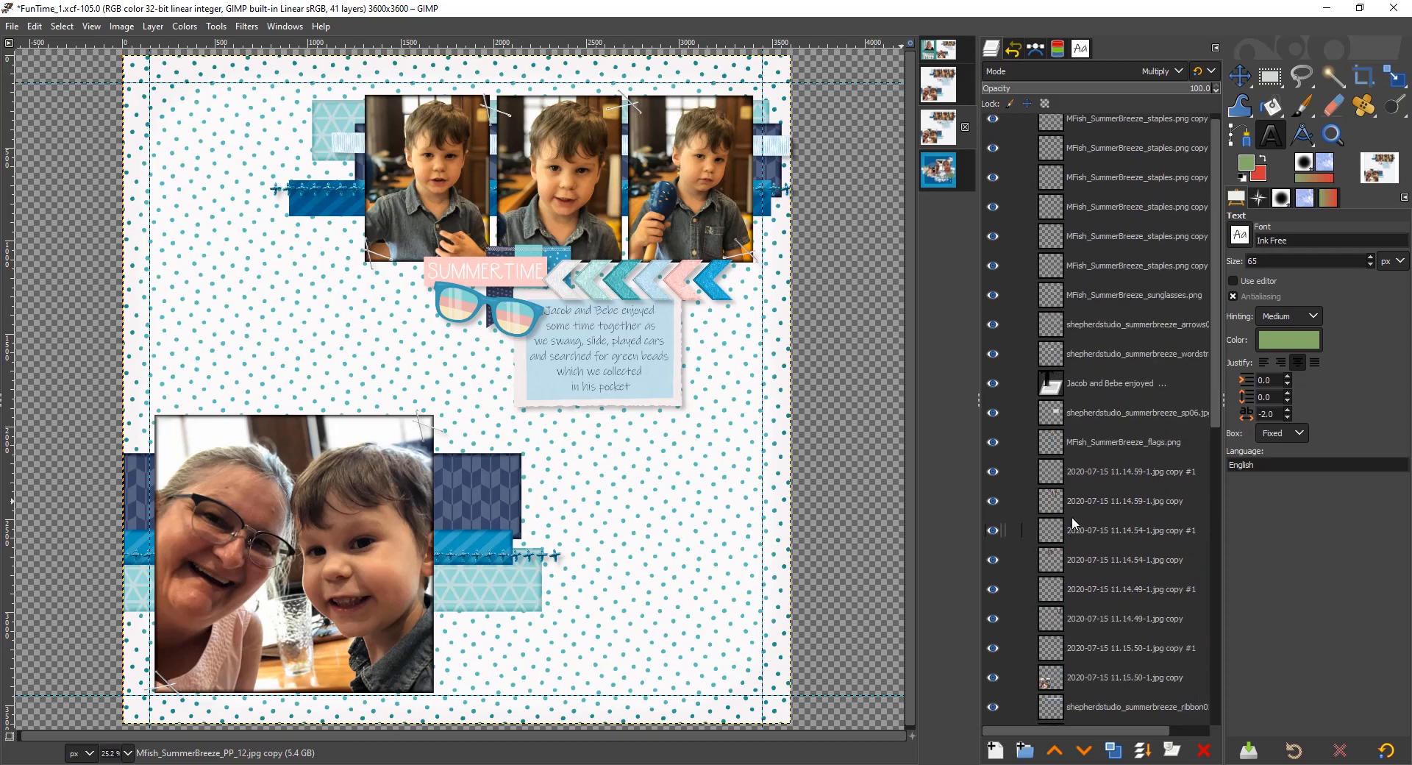